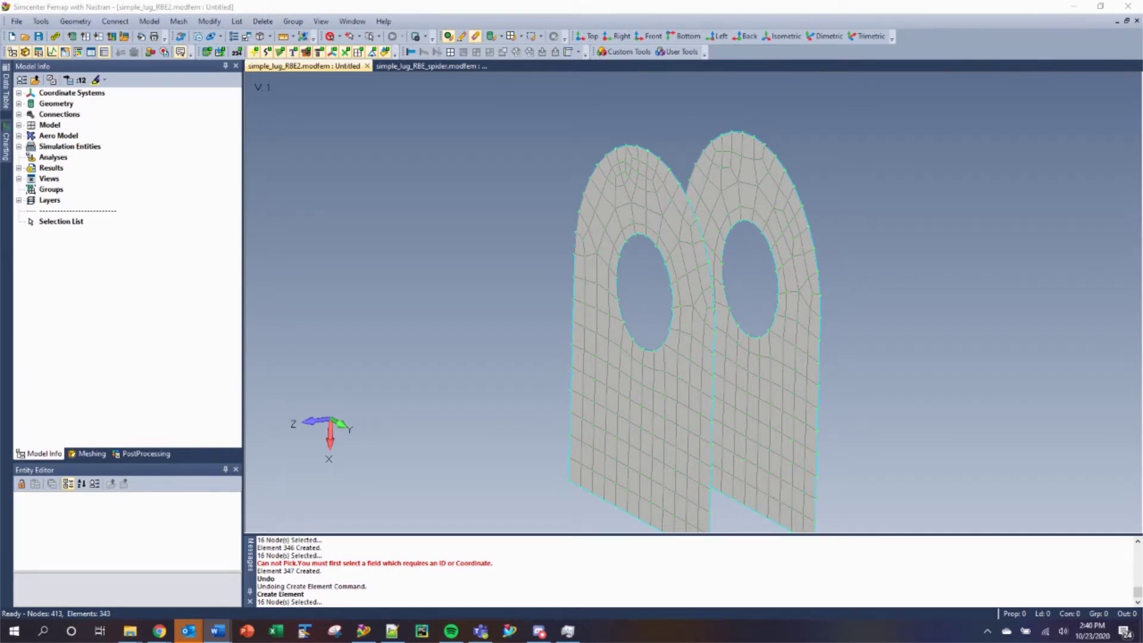
# Start a new Rigid element and set its RBE2 colour to pink, 114
pyautogui.click(150, 21)
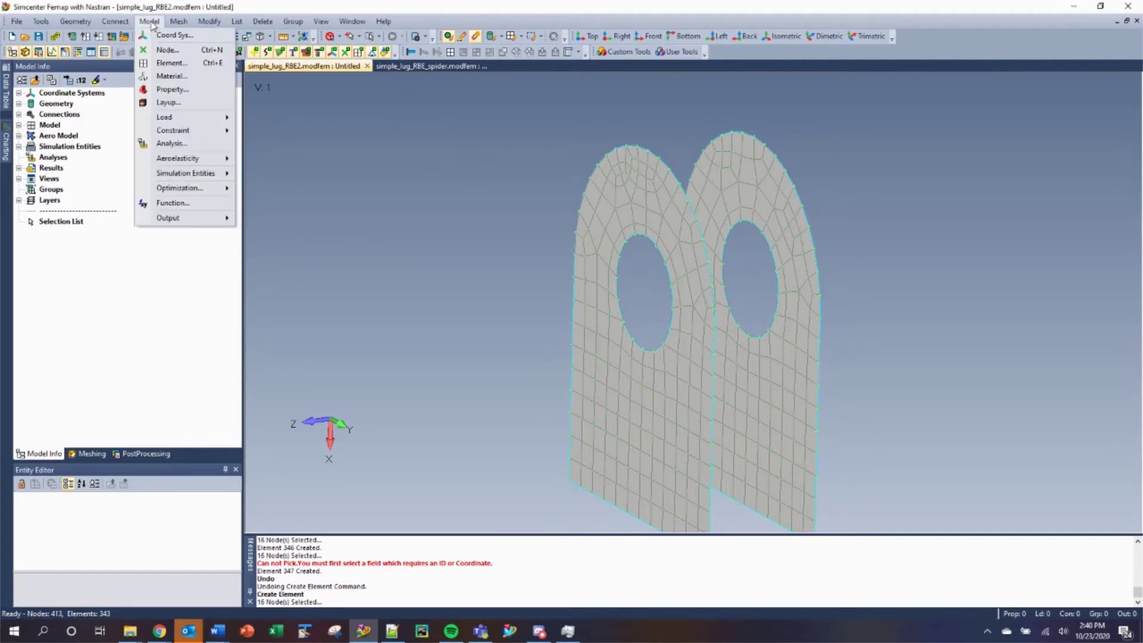
pyautogui.click(170, 62)
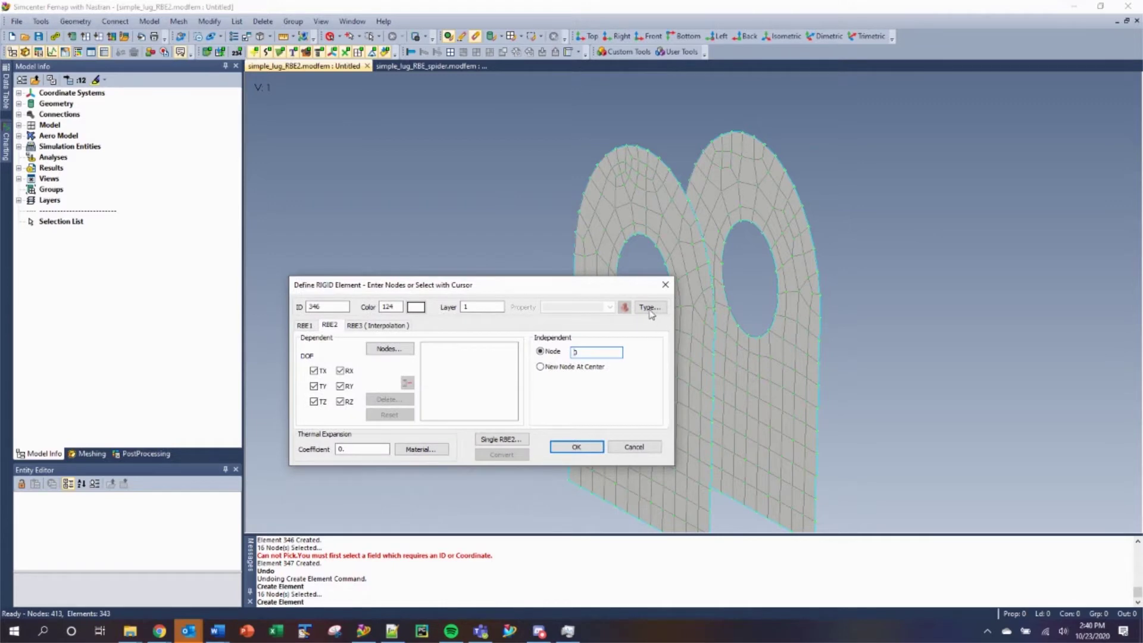
pyautogui.click(649, 308)
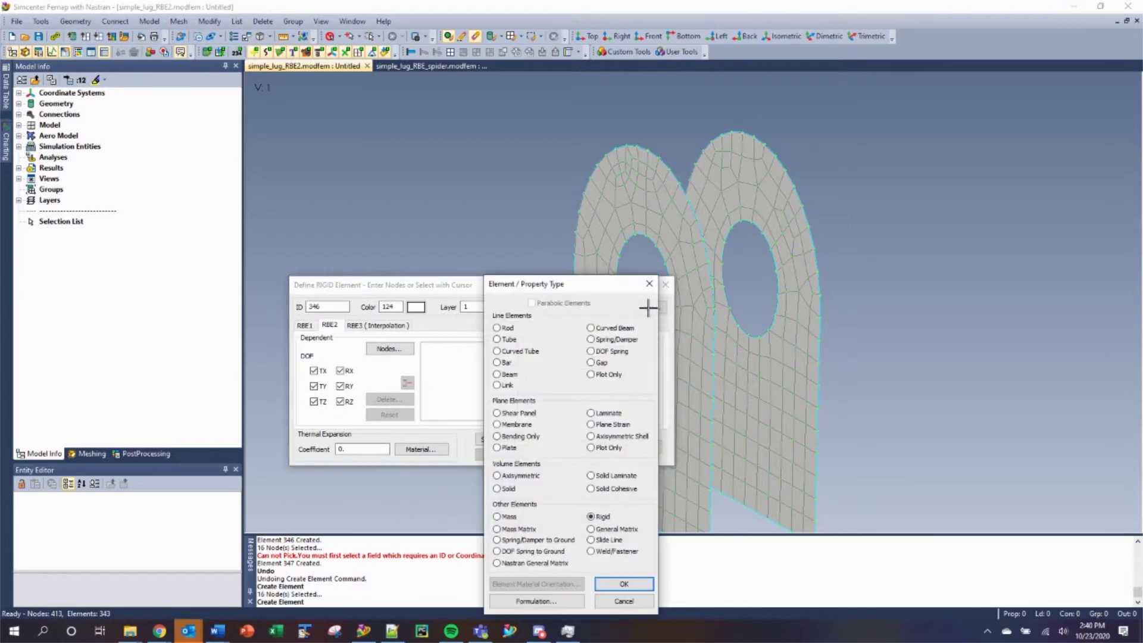
pyautogui.click(623, 584)
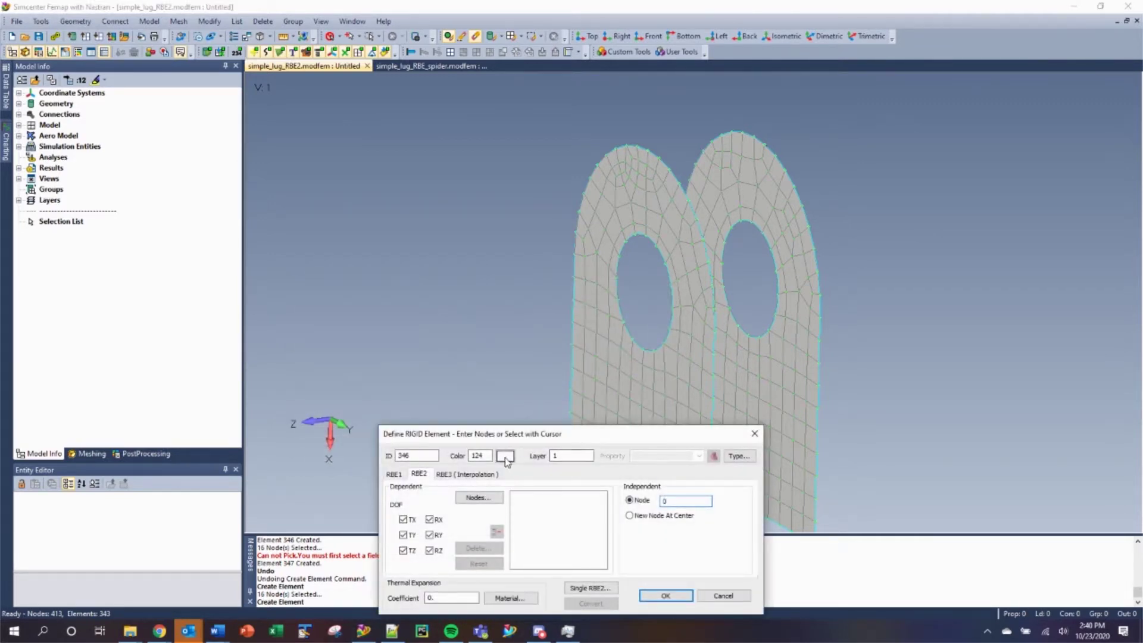
pyautogui.click(506, 456)
pyautogui.click(594, 287)
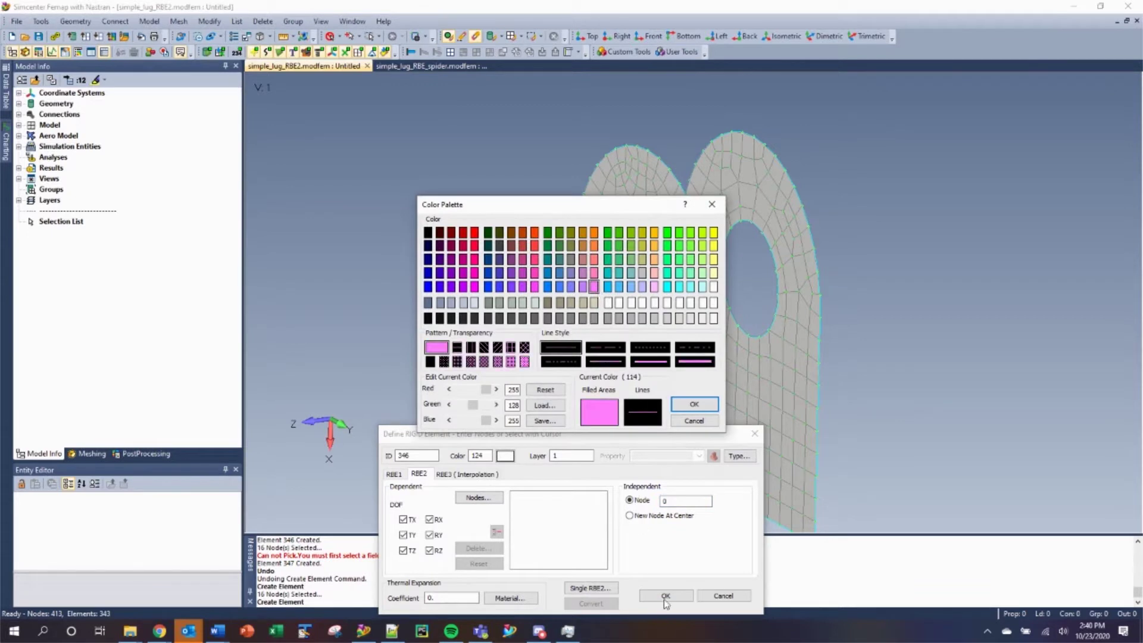
pyautogui.click(694, 404)
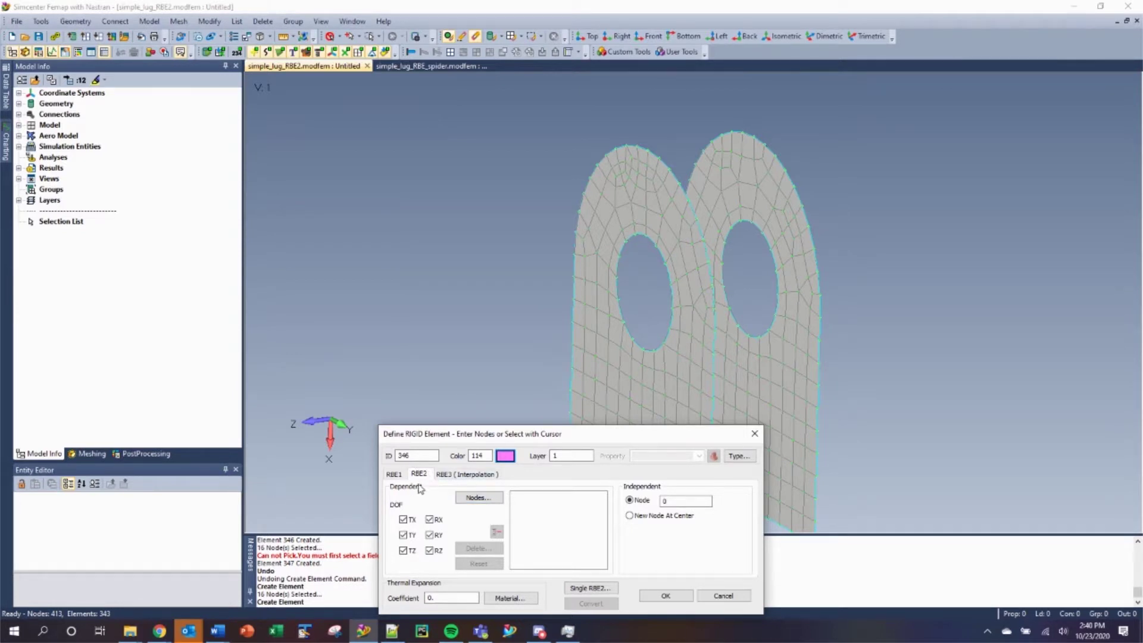
# Tie the 16 nodes on the first hole's two edge curves to a new centre node
pyautogui.click(481, 497)
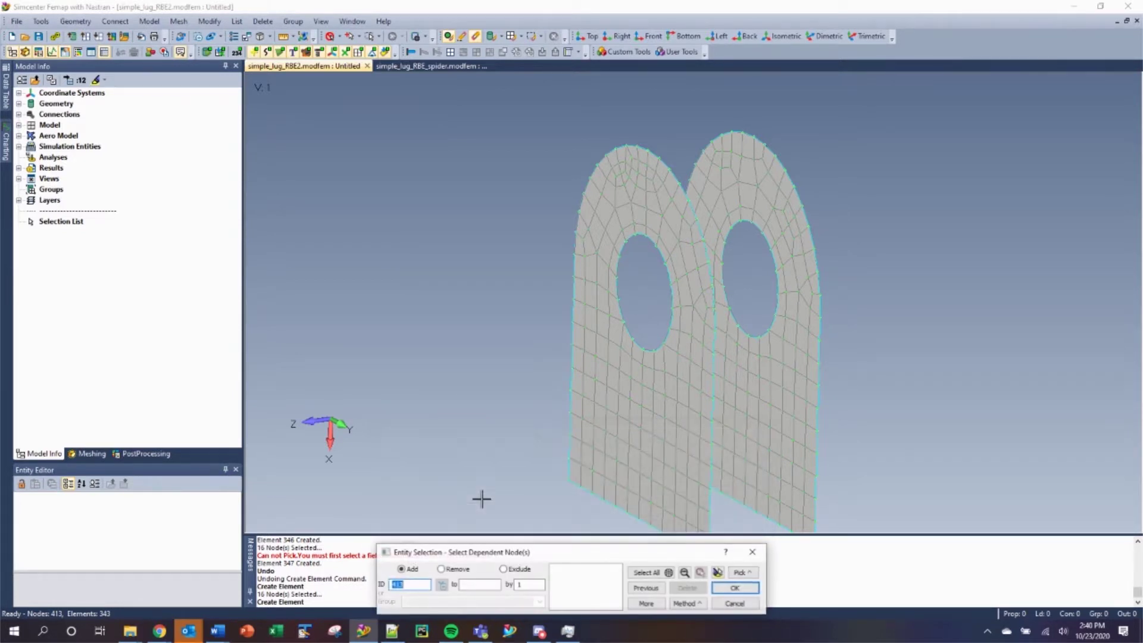
pyautogui.click(686, 603)
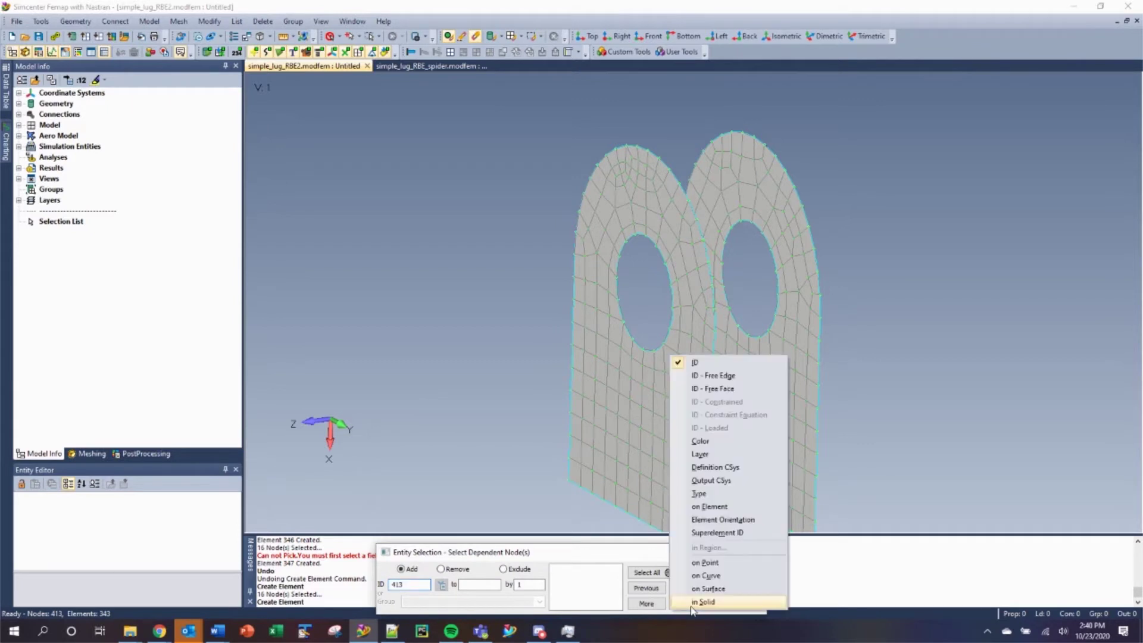
pyautogui.click(706, 575)
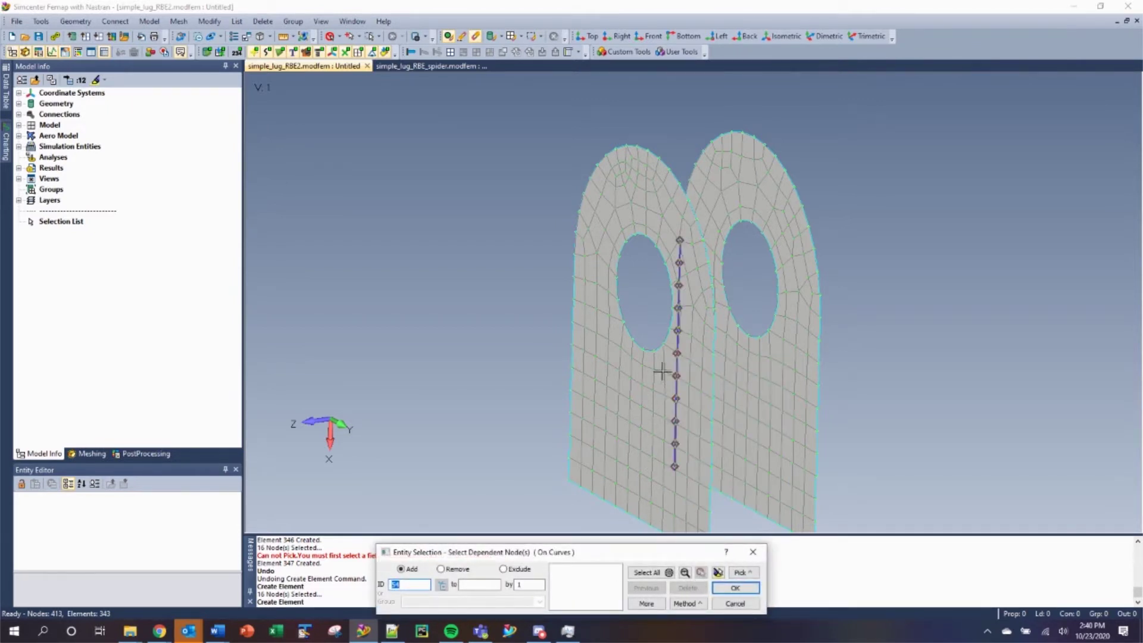
pyautogui.click(616, 277)
pyautogui.click(671, 309)
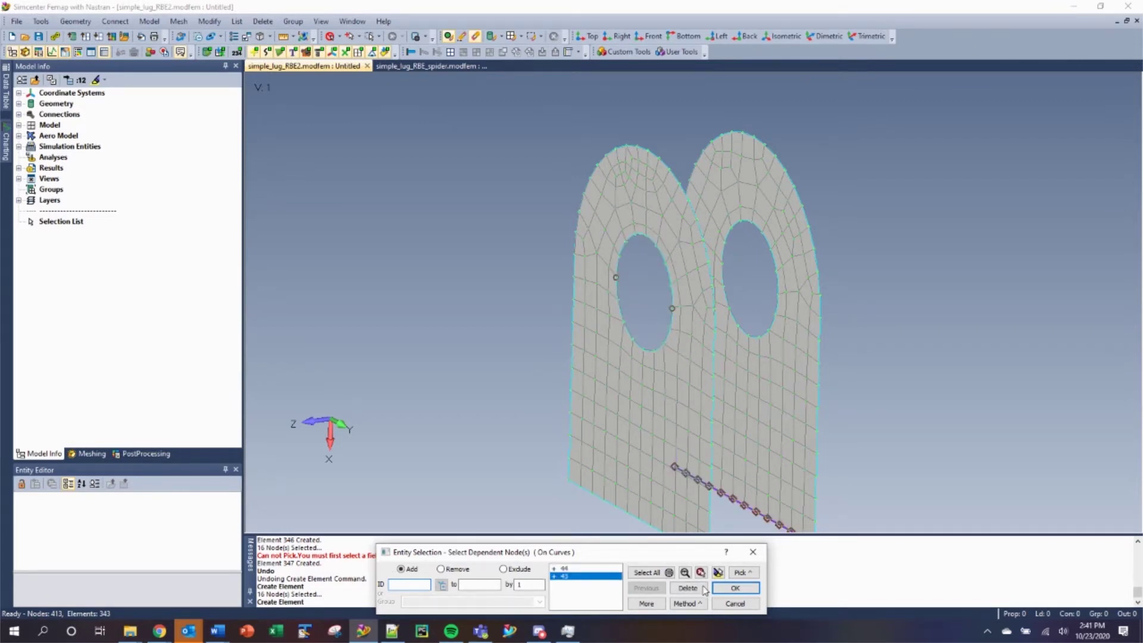
pyautogui.click(718, 573)
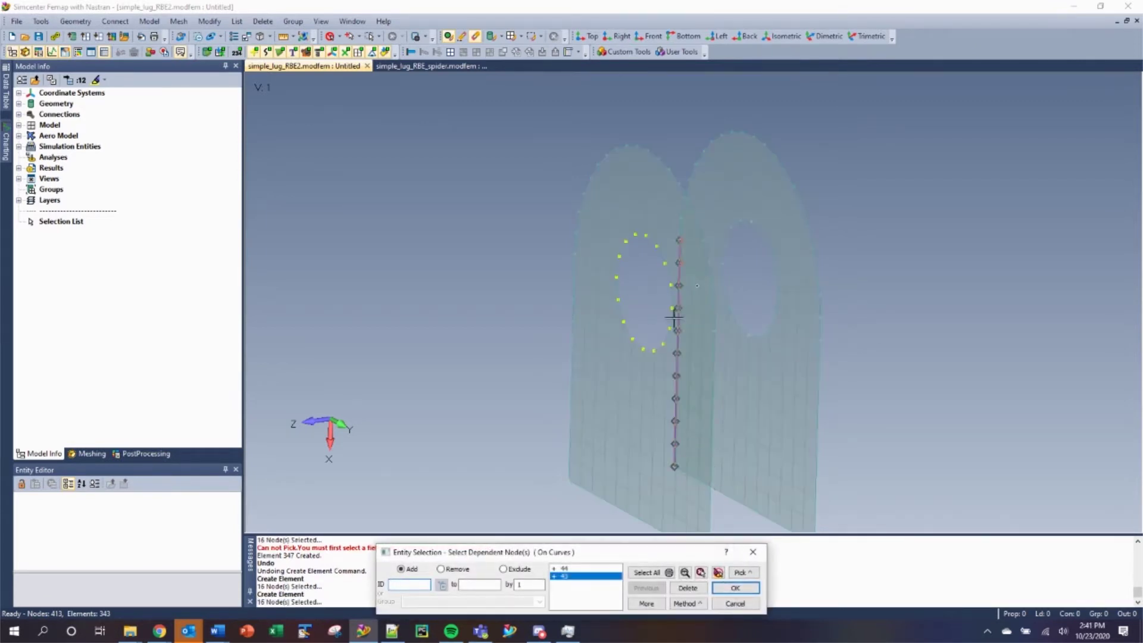
pyautogui.click(730, 590)
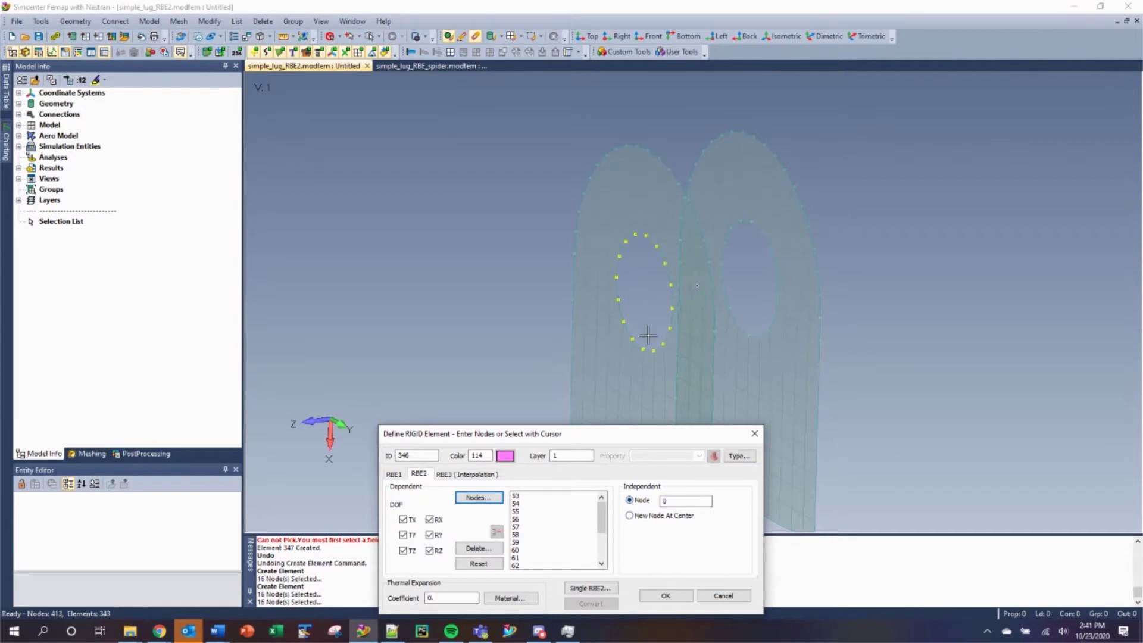
pyautogui.click(631, 516)
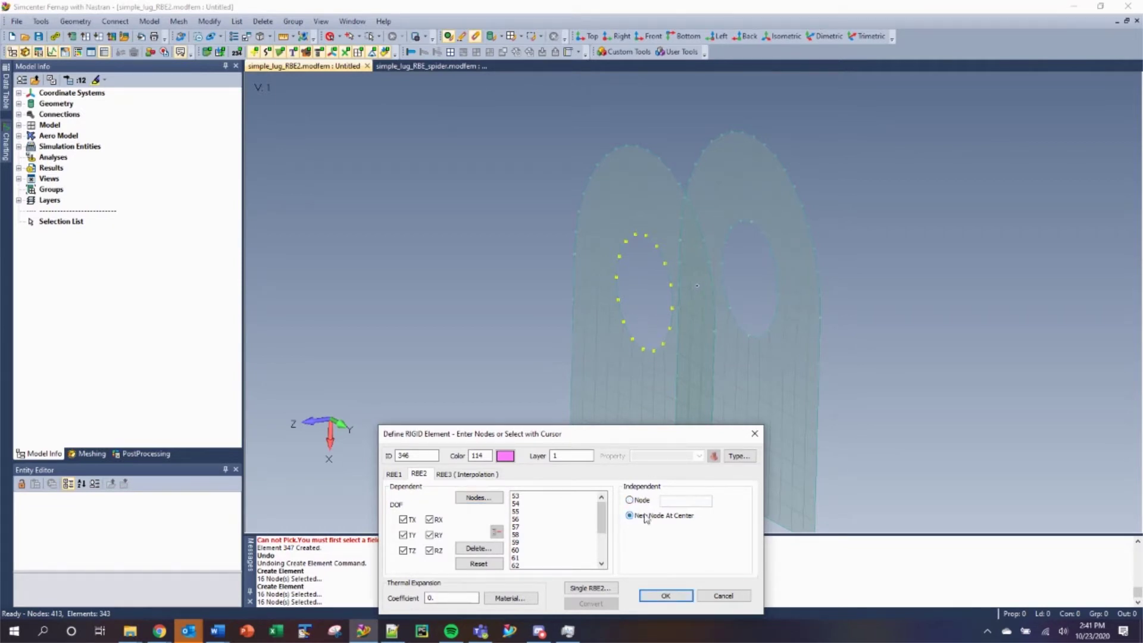
pyautogui.click(665, 596)
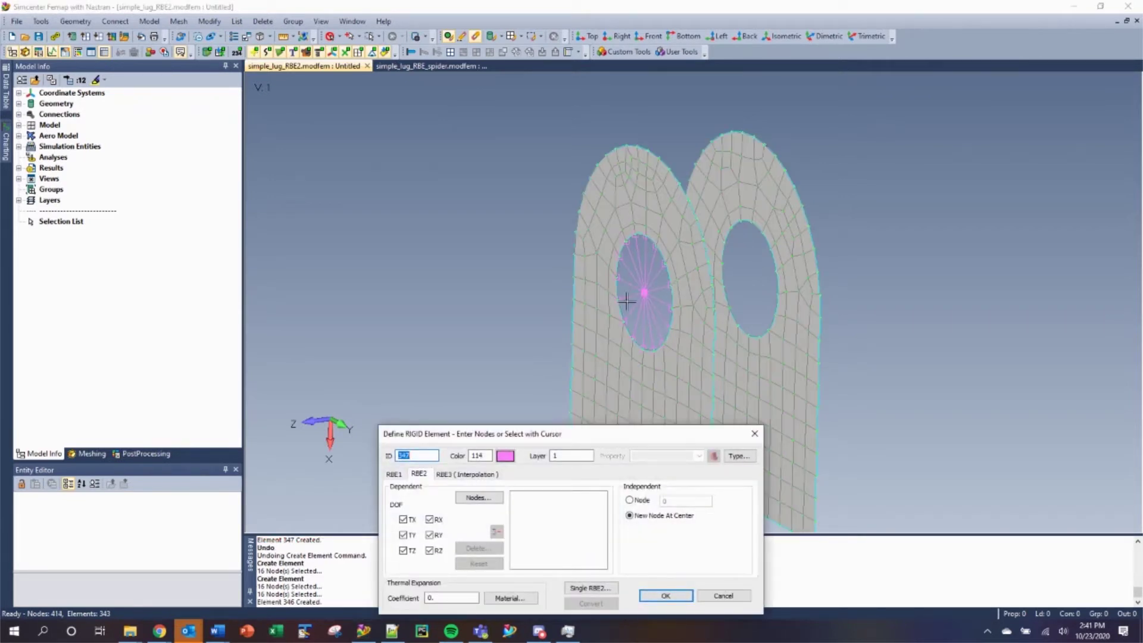
# Tie the nodes on the second hole's two edge curves to node 211 as RBE2 element 347
pyautogui.moveTo(679, 311); pyautogui.dragTo(659, 304, button='middle')
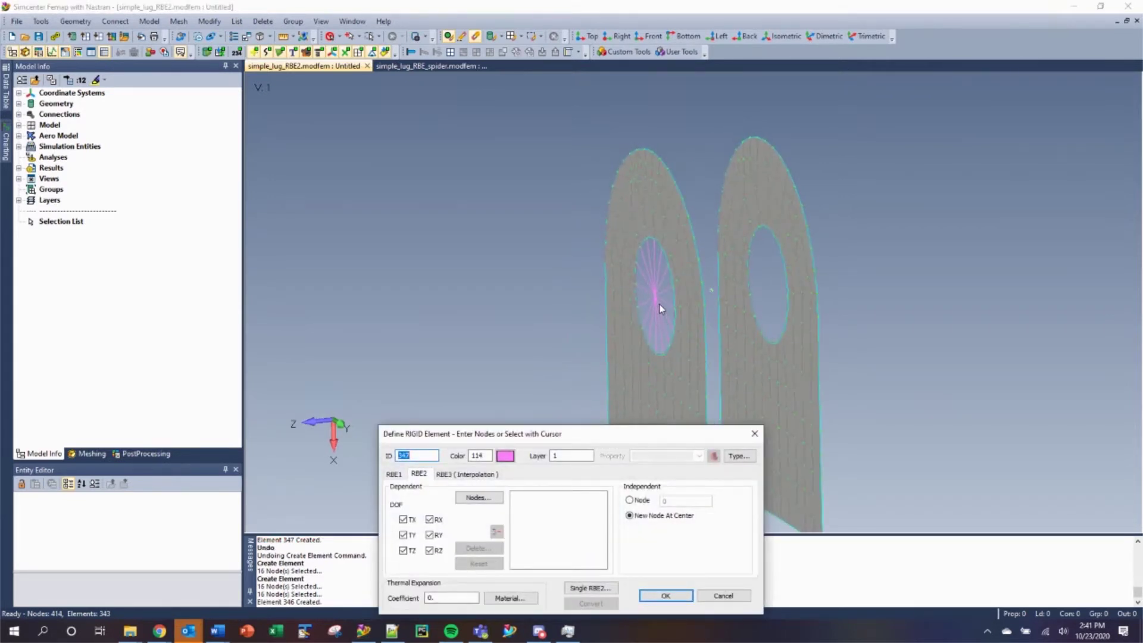
pyautogui.click(479, 497)
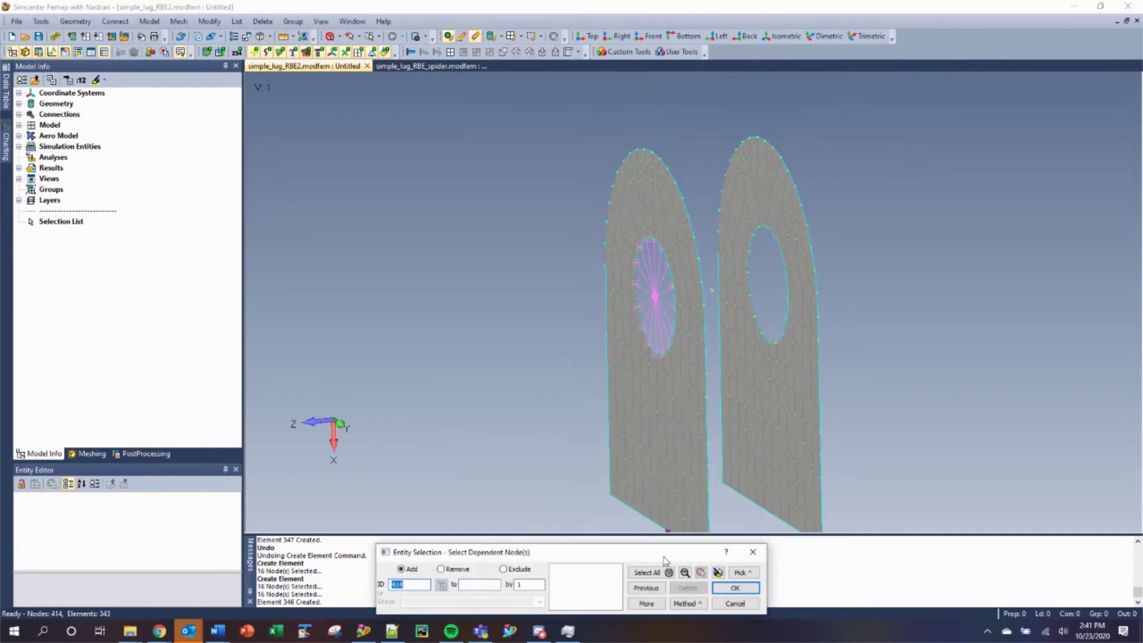
pyautogui.click(686, 603)
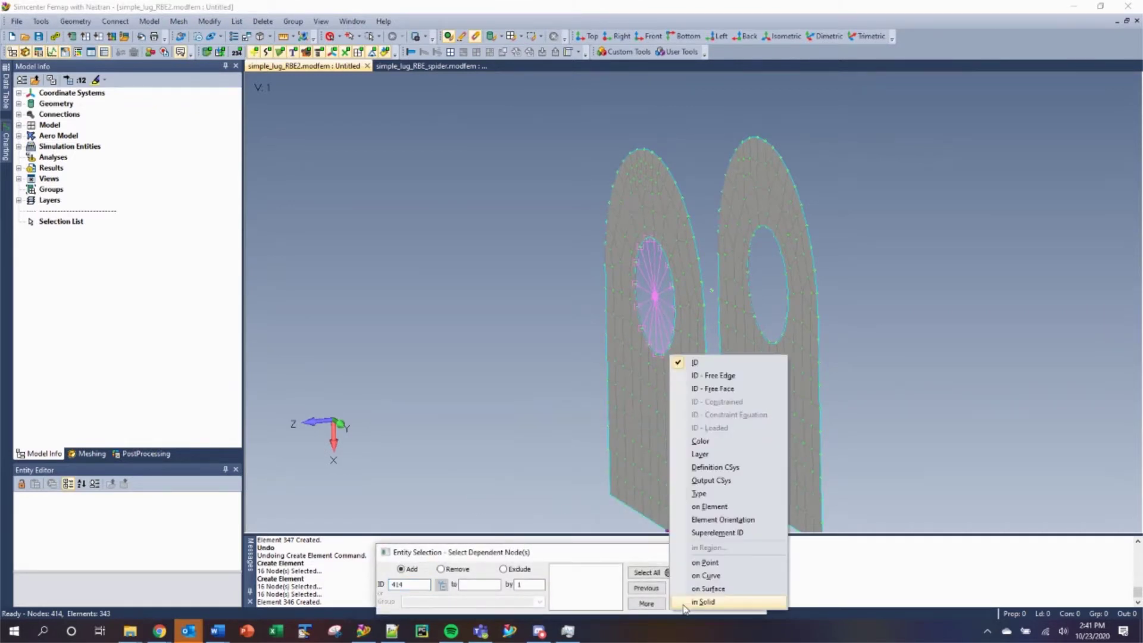
pyautogui.click(698, 576)
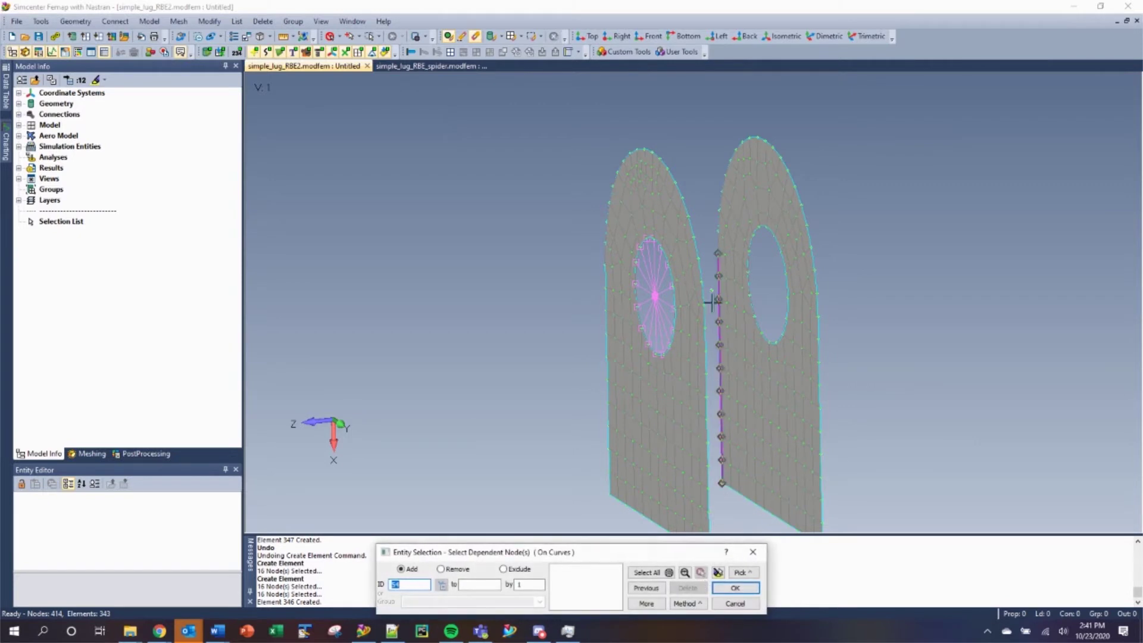
pyautogui.click(748, 279)
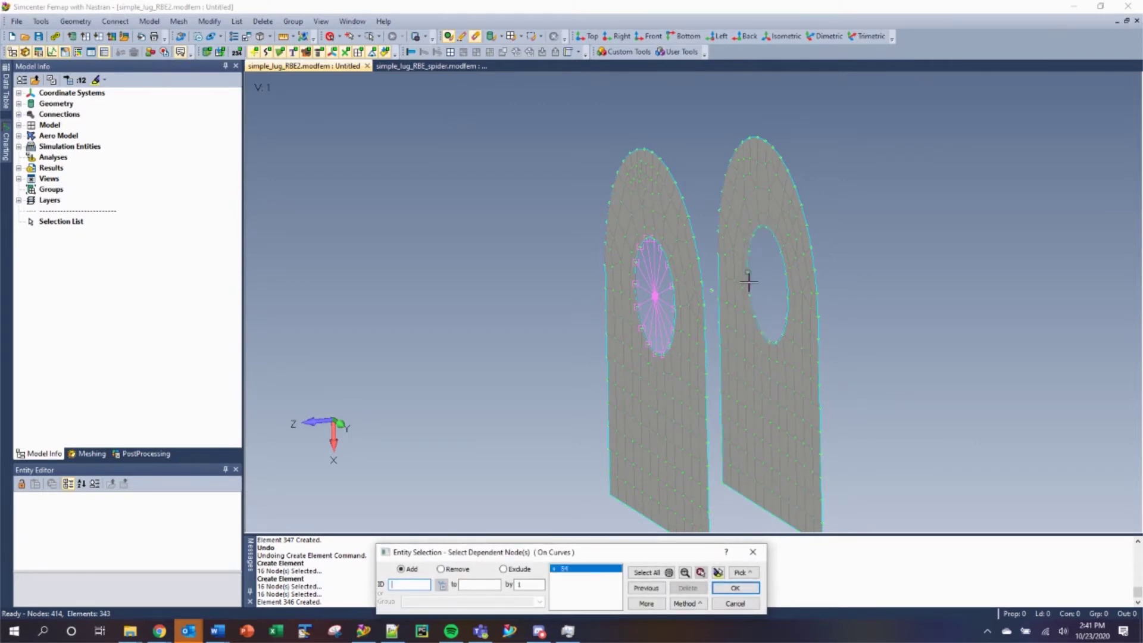
pyautogui.click(787, 299)
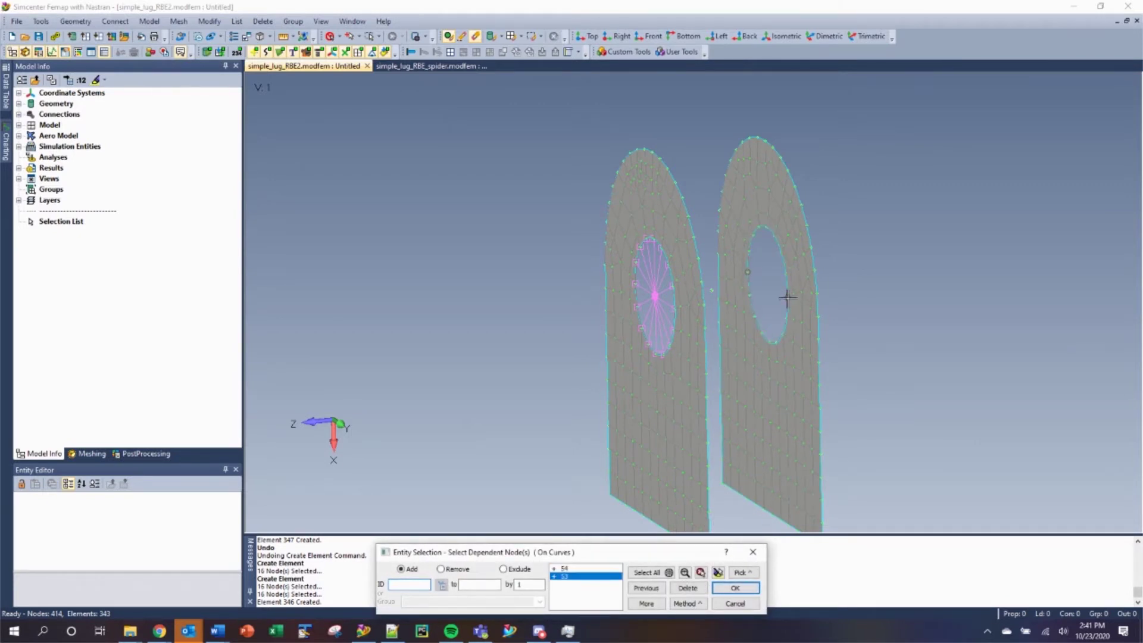
pyautogui.click(737, 588)
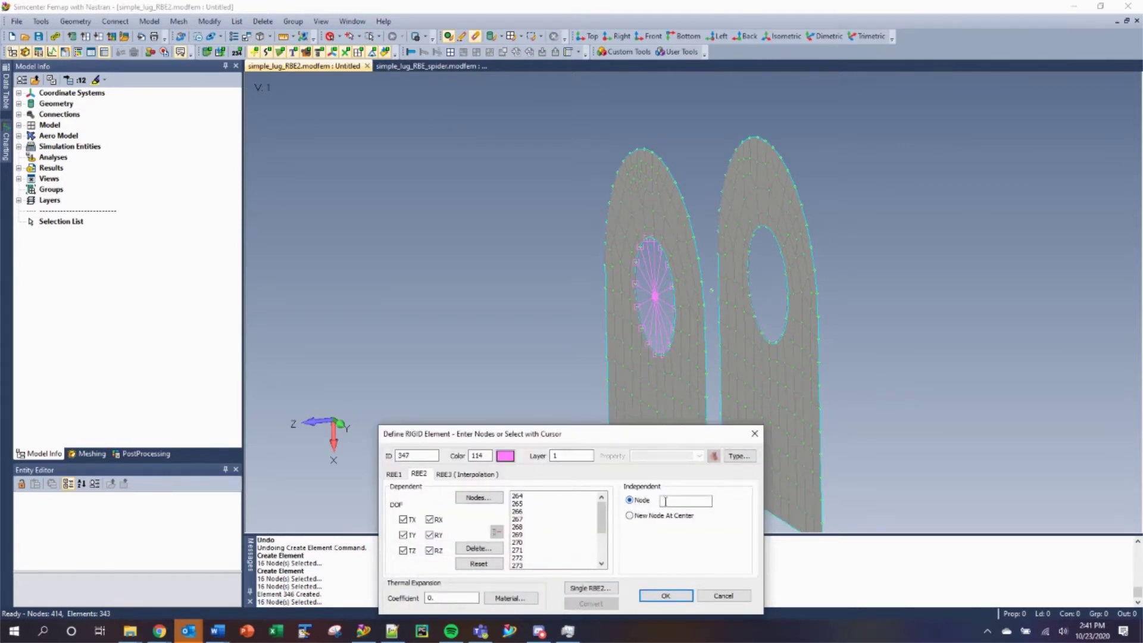
pyautogui.moveTo(717, 371); pyautogui.dragTo(696, 362, button='middle')
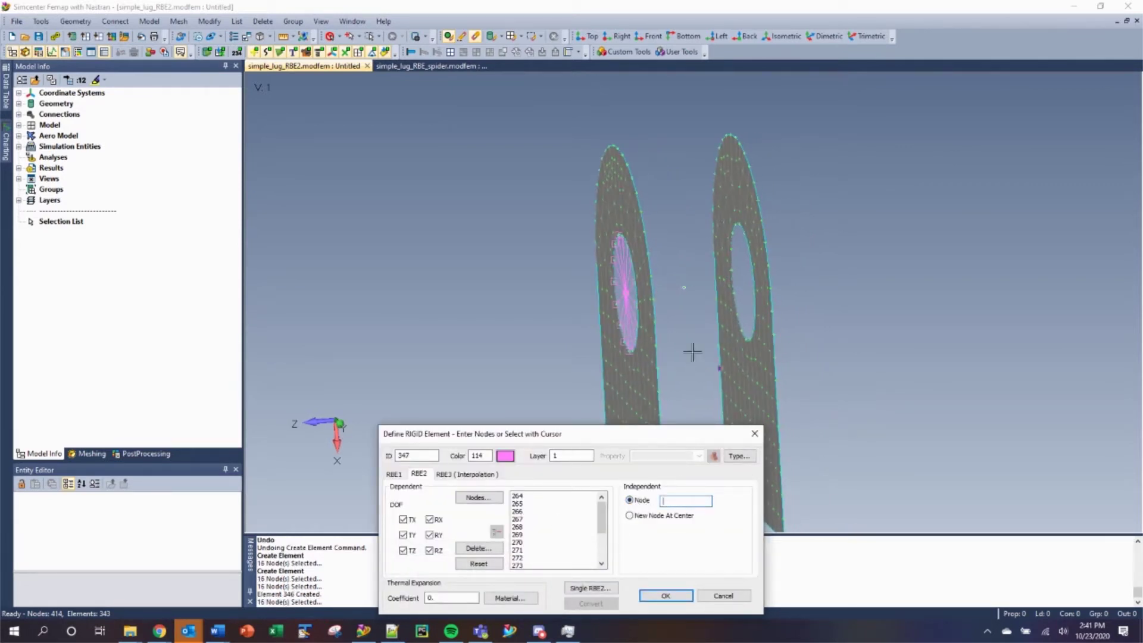
pyautogui.click(667, 597)
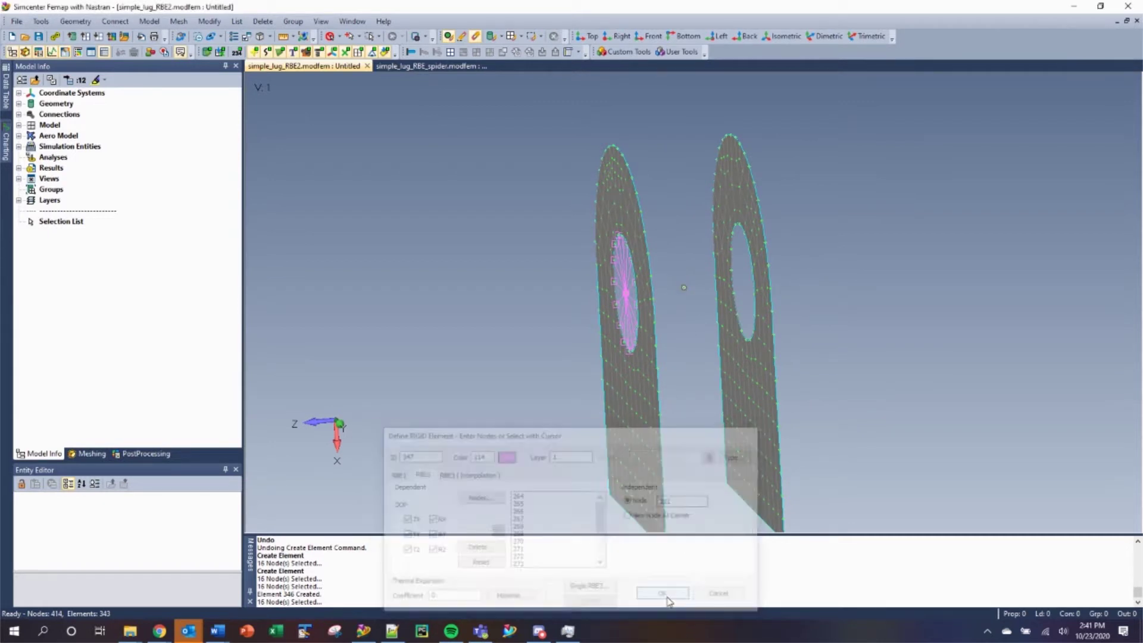
# Close the rigid element dialog, inspect both spiders, and switch to simple_lug_RBE_spider.modfem
pyautogui.click(724, 596)
pyautogui.moveTo(656, 418); pyautogui.dragTo(676, 427, button='middle')
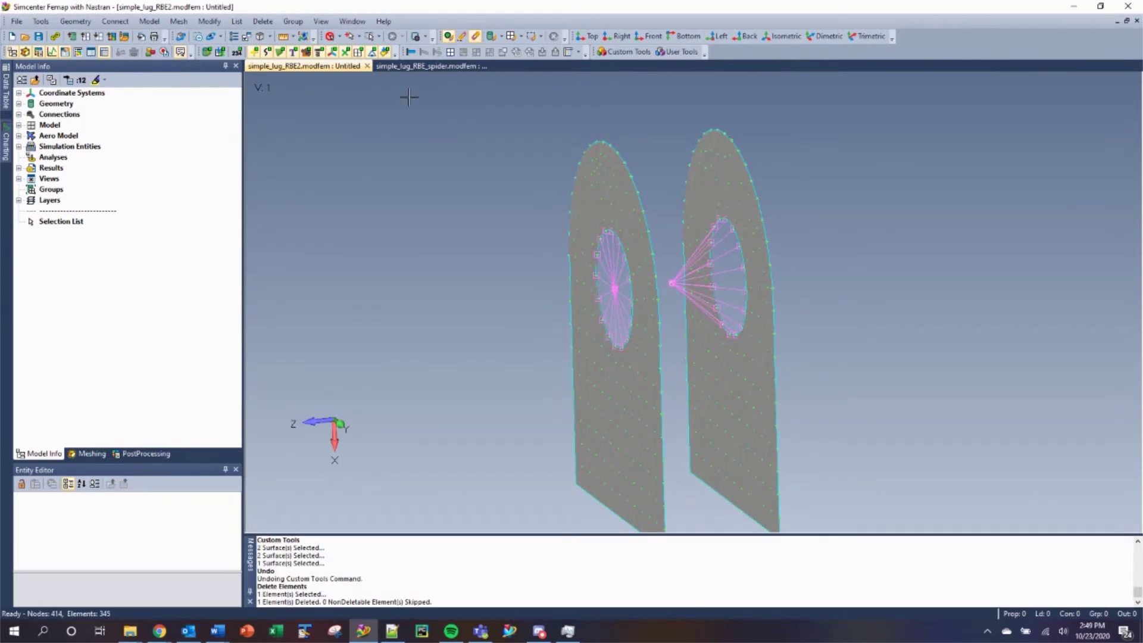
pyautogui.click(396, 68)
# In the solid lug model, begin a new element with its type set to Rigid
pyautogui.moveTo(746, 305)
pyautogui.mouseDown(button='middle')
pyautogui.moveTo(676, 326)
pyautogui.moveTo(646, 320)
pyautogui.mouseUp(button='middle')
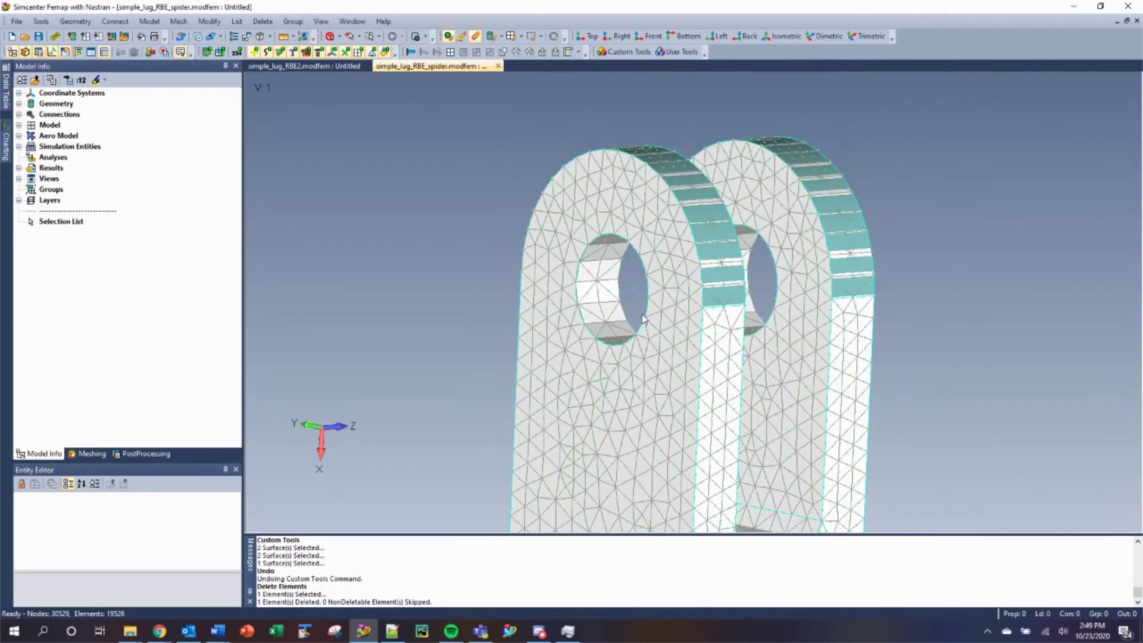
pyautogui.scroll(-2, 643, 319)
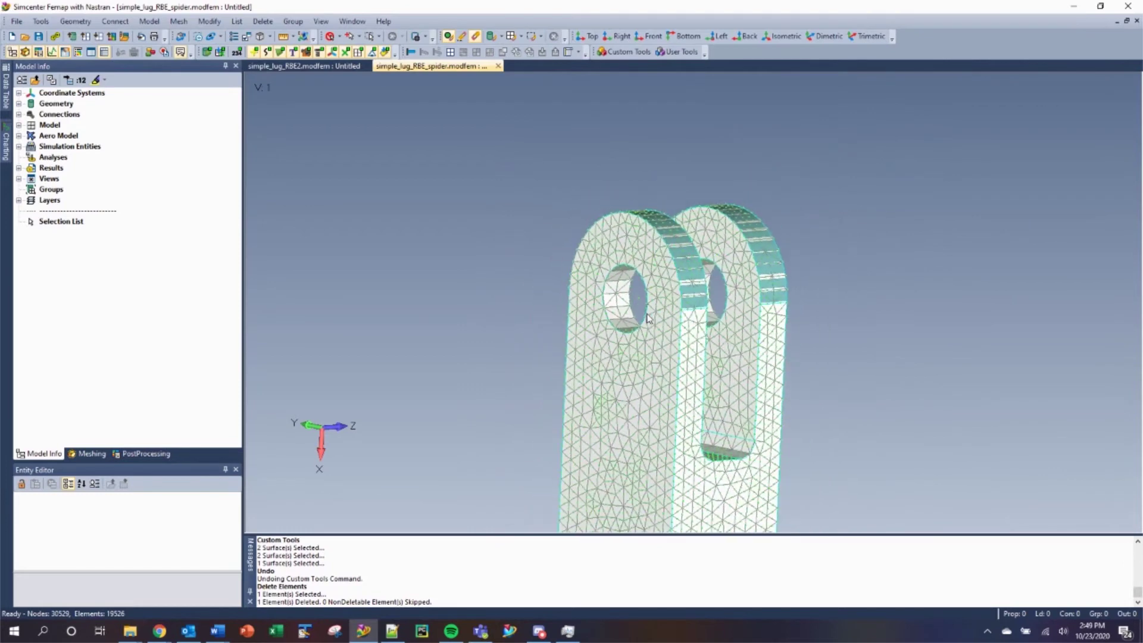
pyautogui.click(178, 22)
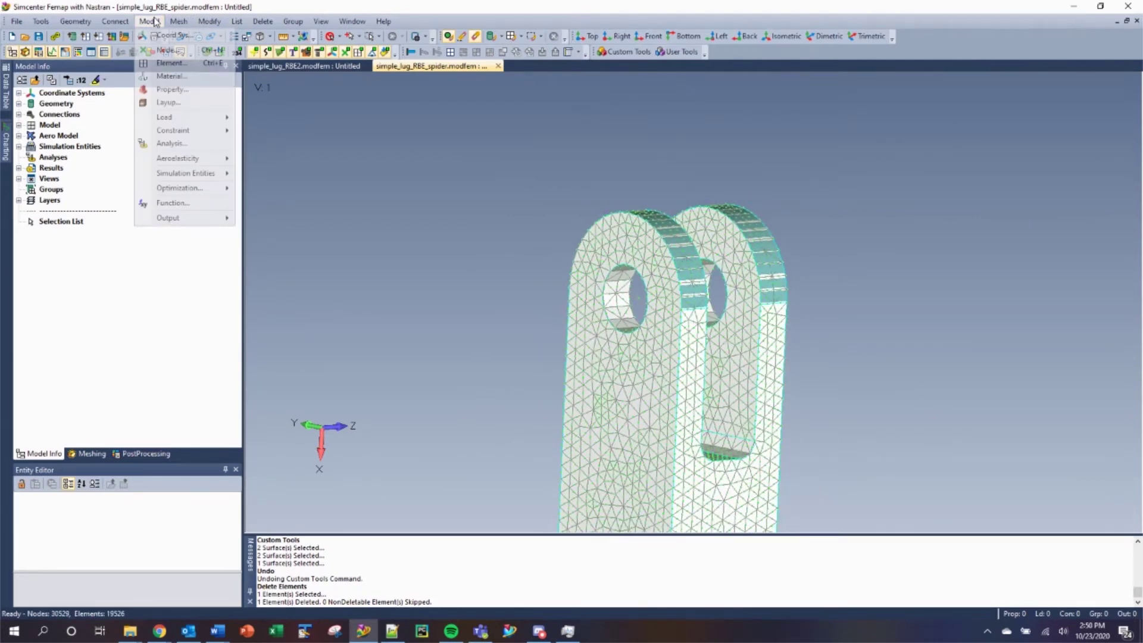
pyautogui.click(164, 64)
pyautogui.moveTo(566, 434); pyautogui.dragTo(378, 229)
pyautogui.click(552, 252)
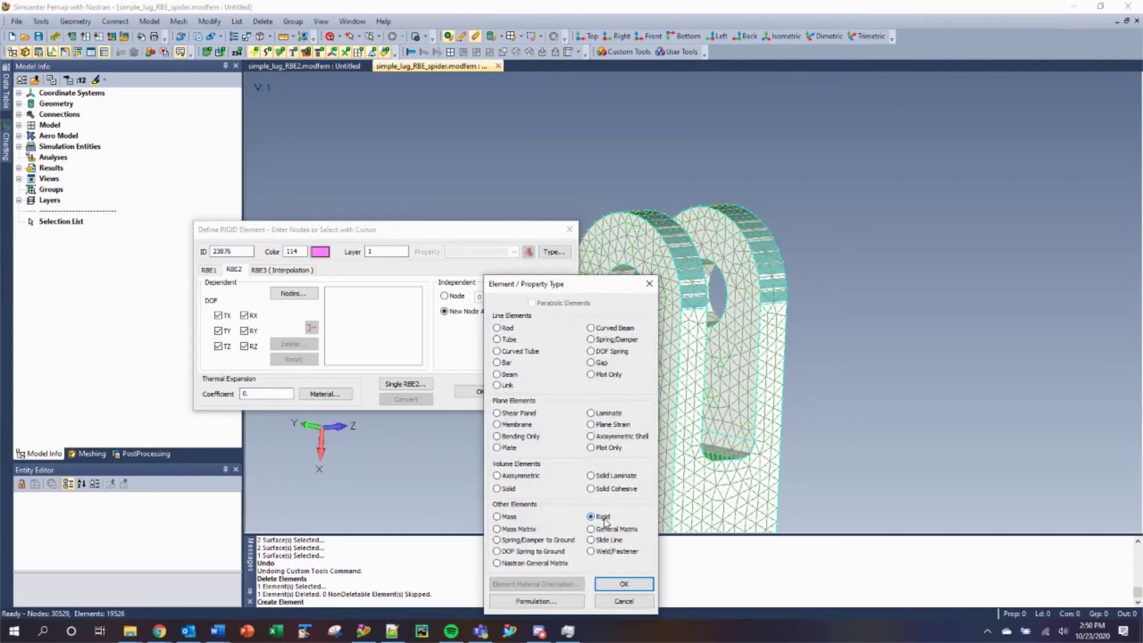
pyautogui.click(624, 584)
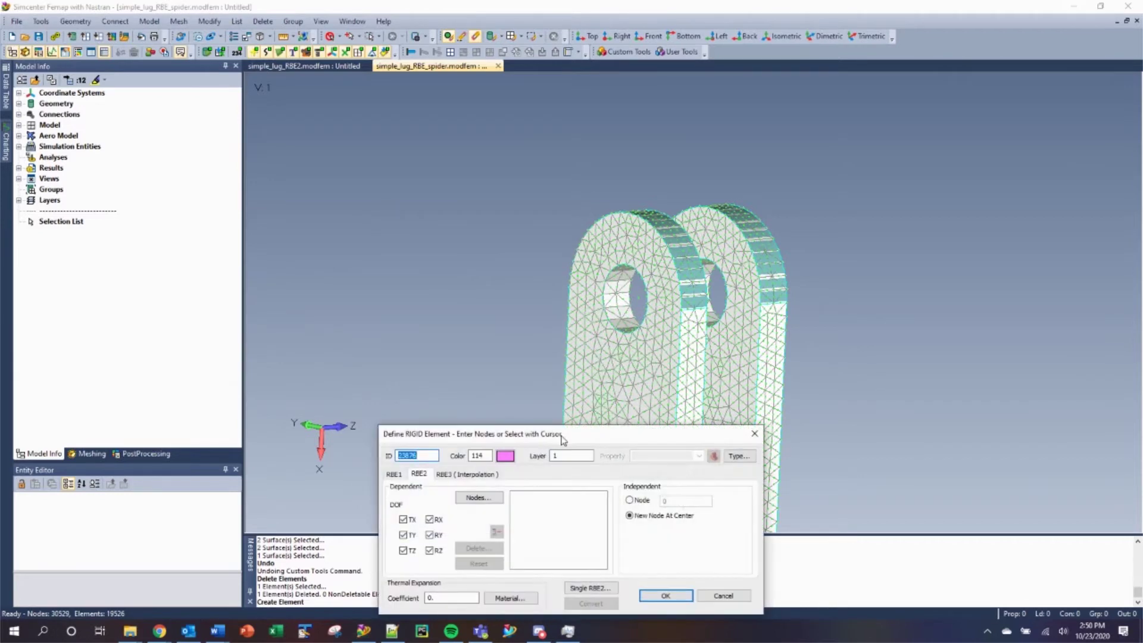
# Take the 190 nodes on the first hole's two surfaces as dependents, with independent node 30531
pyautogui.moveTo(563, 440); pyautogui.dragTo(405, 318)
pyautogui.click(326, 378)
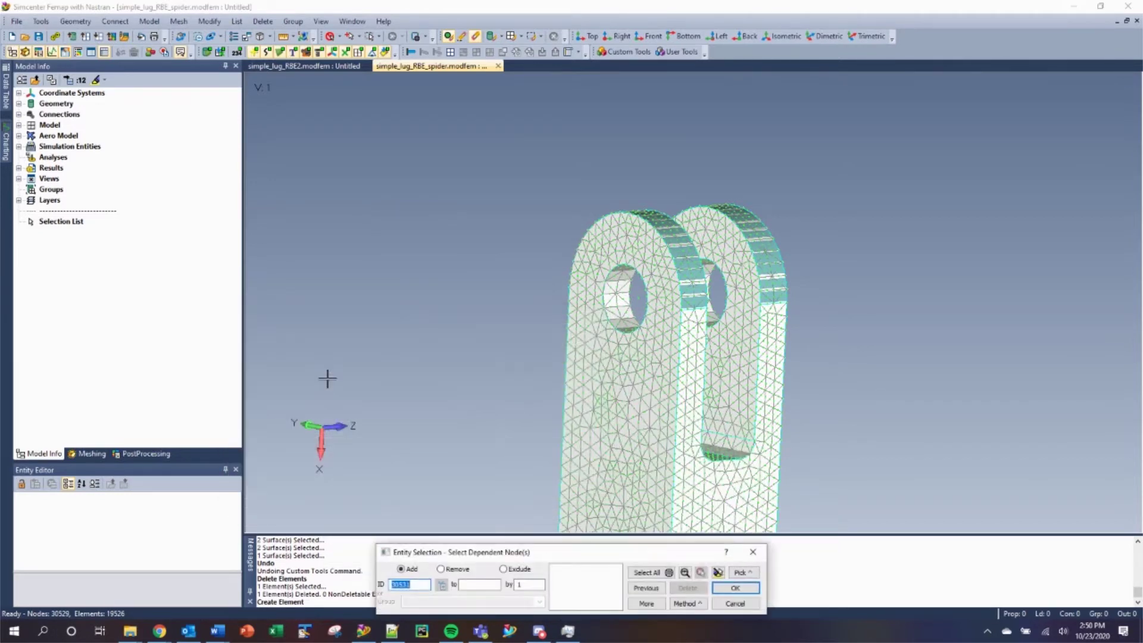
pyautogui.click(691, 604)
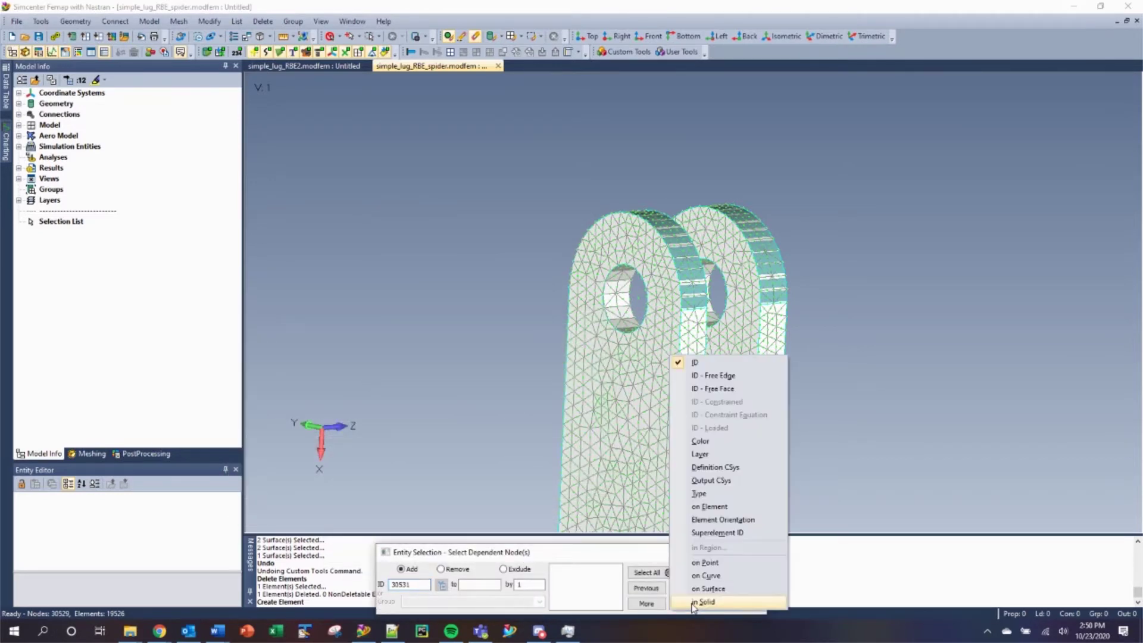
pyautogui.click(709, 588)
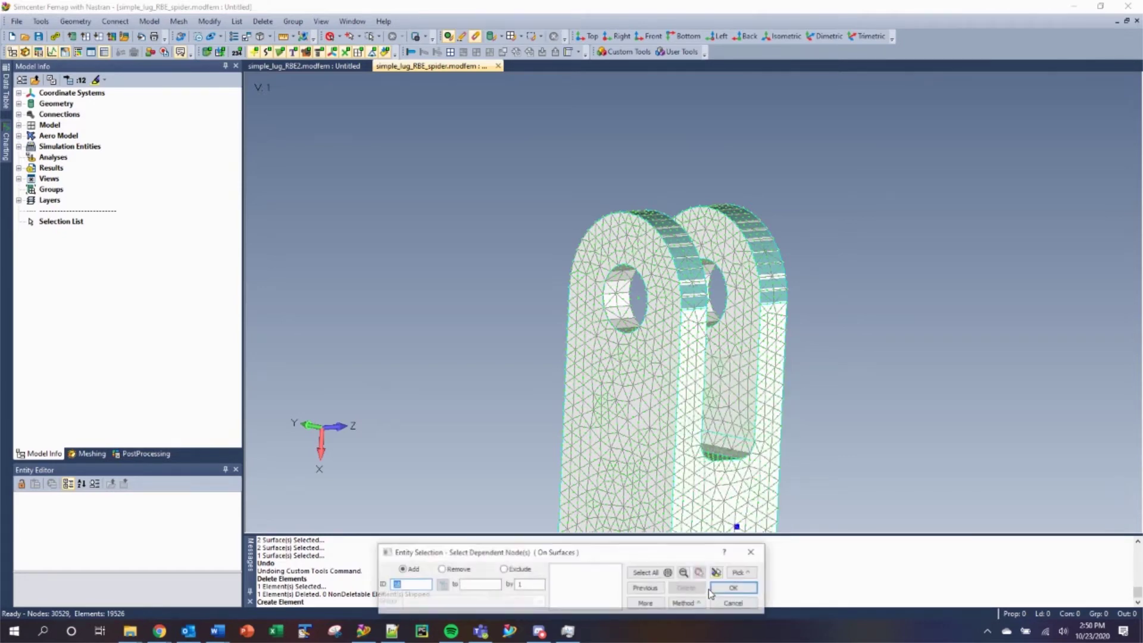
pyautogui.click(621, 306)
pyautogui.moveTo(671, 363); pyautogui.dragTo(934, 439, button='middle')
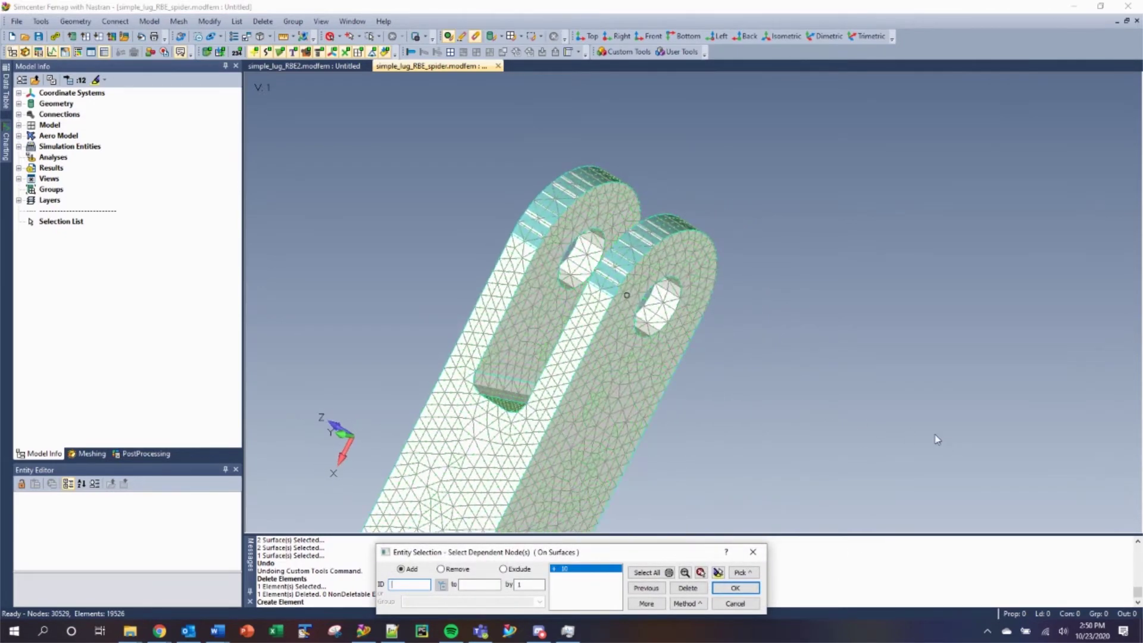
pyautogui.click(661, 299)
pyautogui.moveTo(664, 327); pyautogui.dragTo(398, 265, button='middle')
pyautogui.moveTo(661, 298); pyautogui.dragTo(650, 305, button='middle')
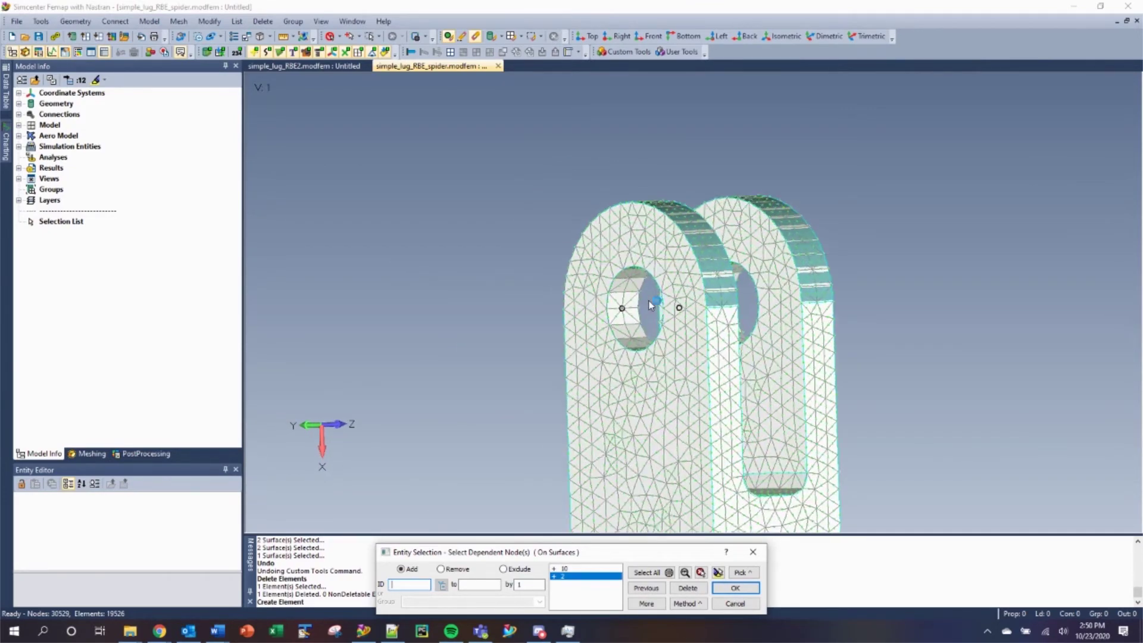
pyautogui.scroll(5, 652, 303)
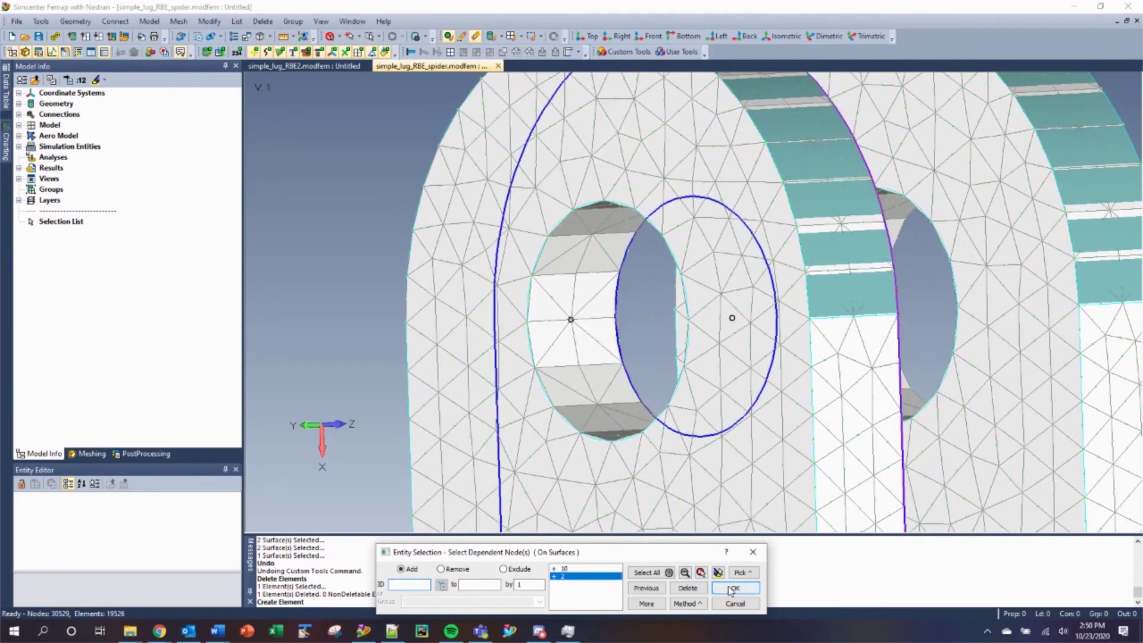
pyautogui.click(733, 588)
pyautogui.click(533, 386)
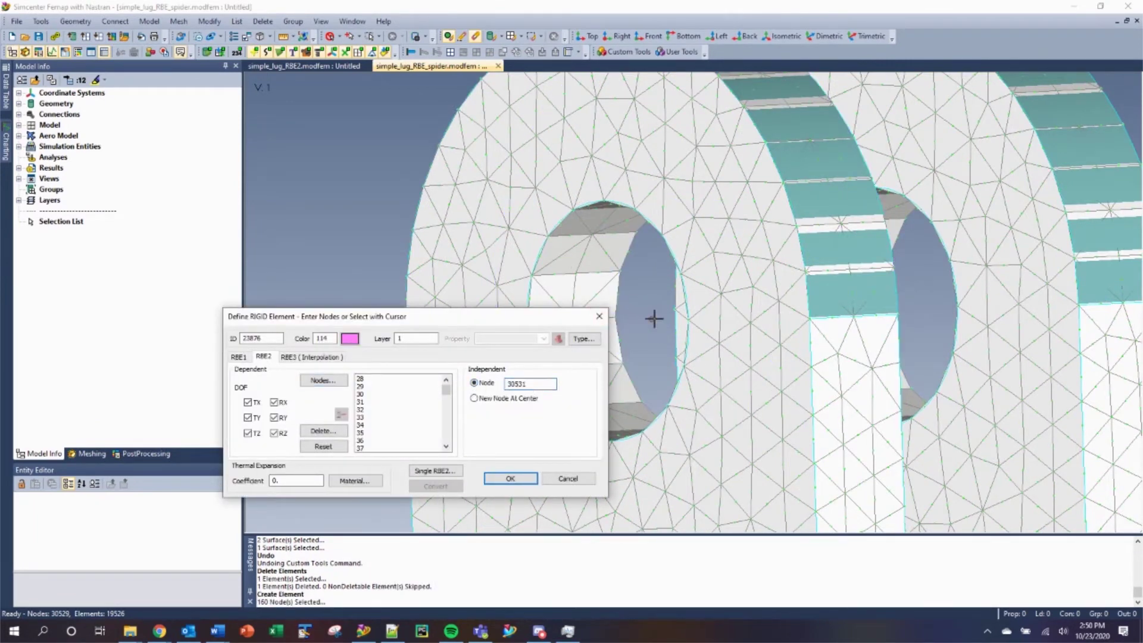
# Create RBE2 element 23876 in the first hole, then close the rigid element dialog
pyautogui.click(511, 478)
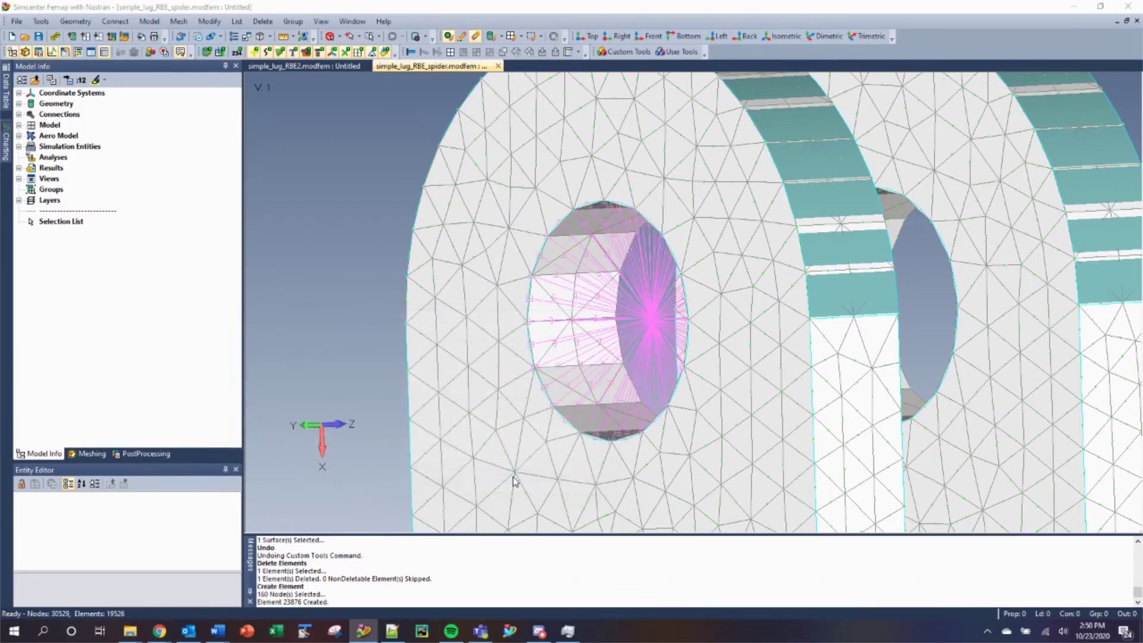
pyautogui.moveTo(672, 363); pyautogui.dragTo(735, 370, button='middle')
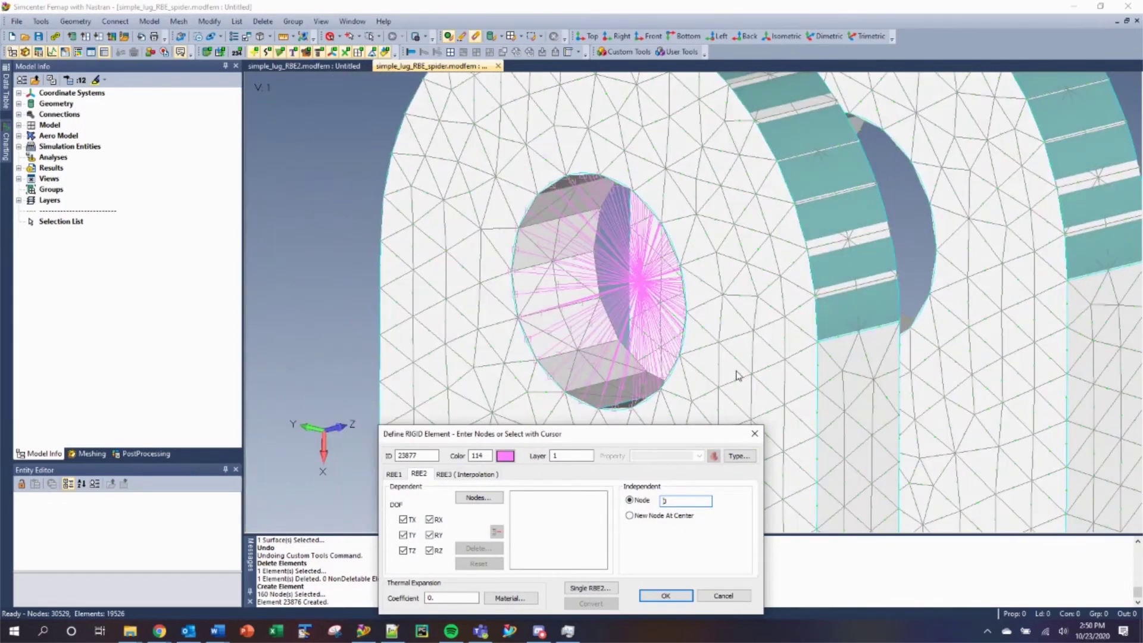
pyautogui.click(724, 596)
pyautogui.moveTo(645, 314); pyautogui.dragTo(604, 317, button='middle')
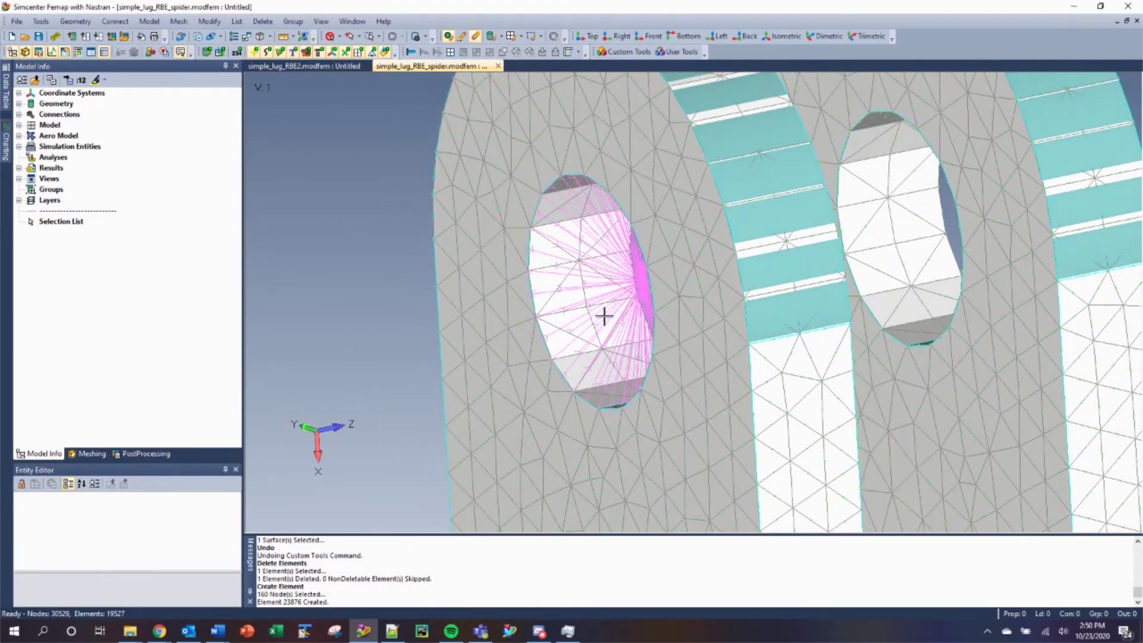
# Run the Spider Surfaces custom tool on the second lug's hole surfaces 14 and 1
pyautogui.click(624, 52)
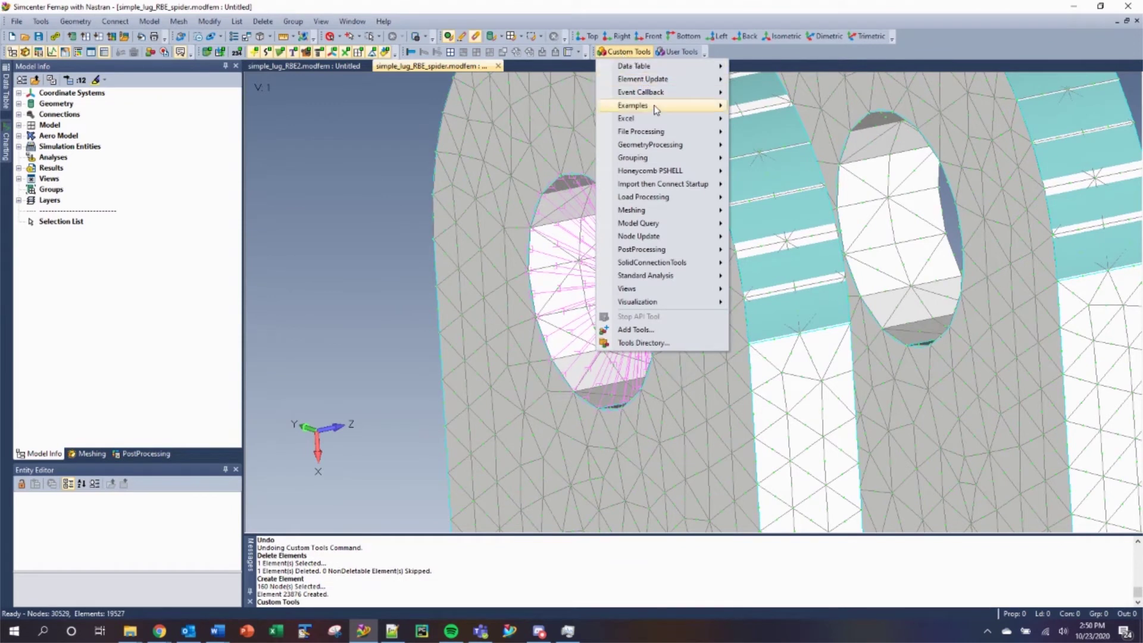
pyautogui.moveTo(659, 209)
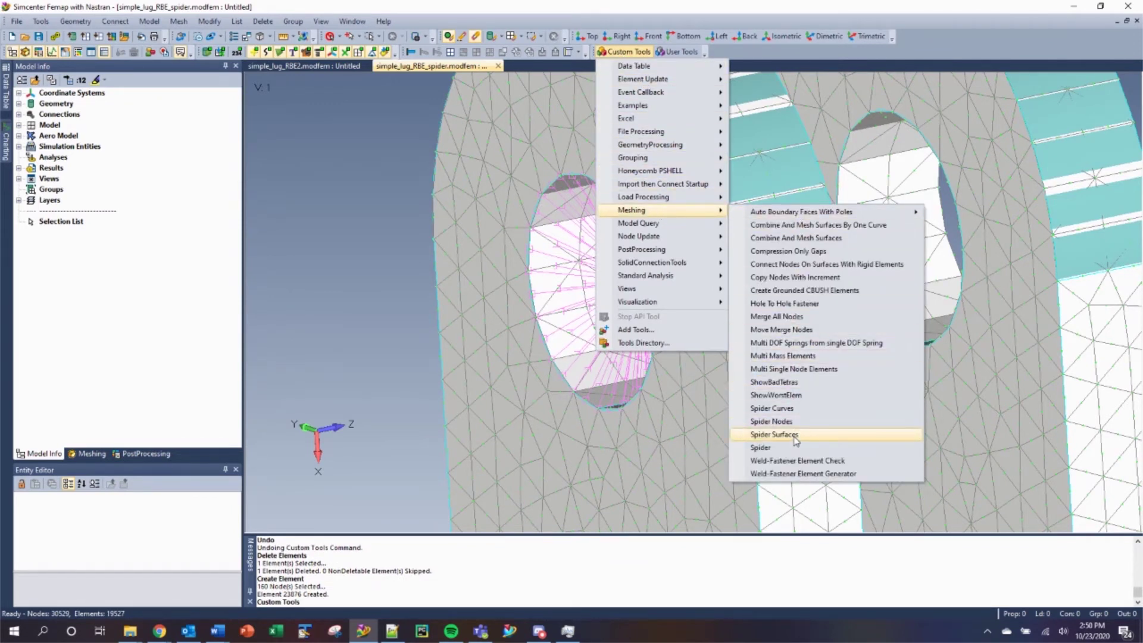
pyautogui.click(774, 435)
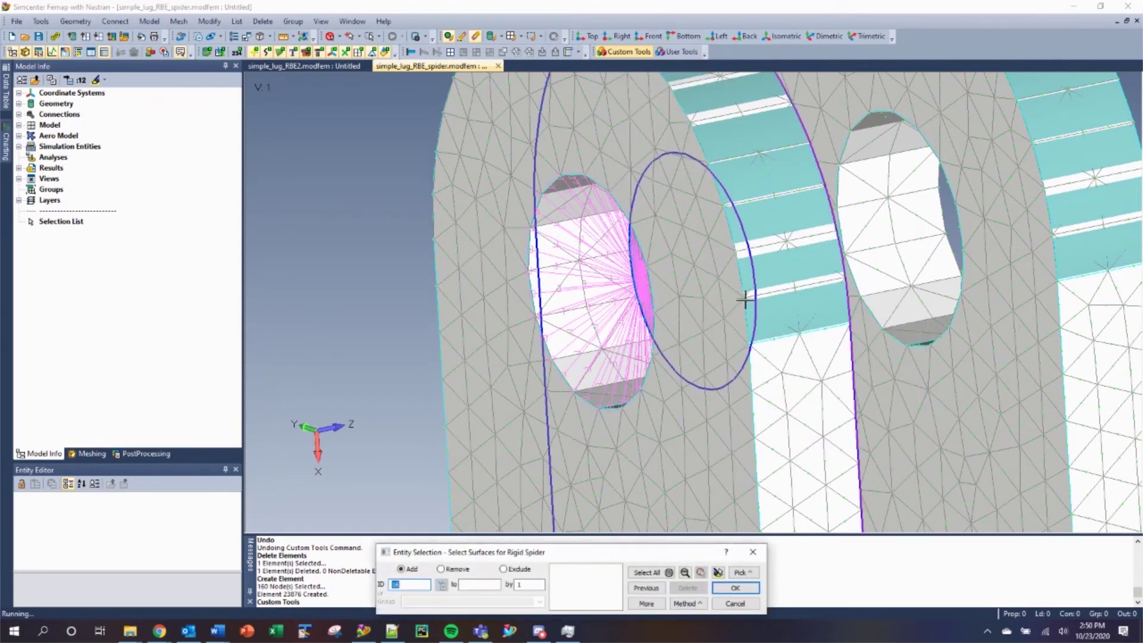
pyautogui.moveTo(826, 293); pyautogui.dragTo(592, 319, button='middle')
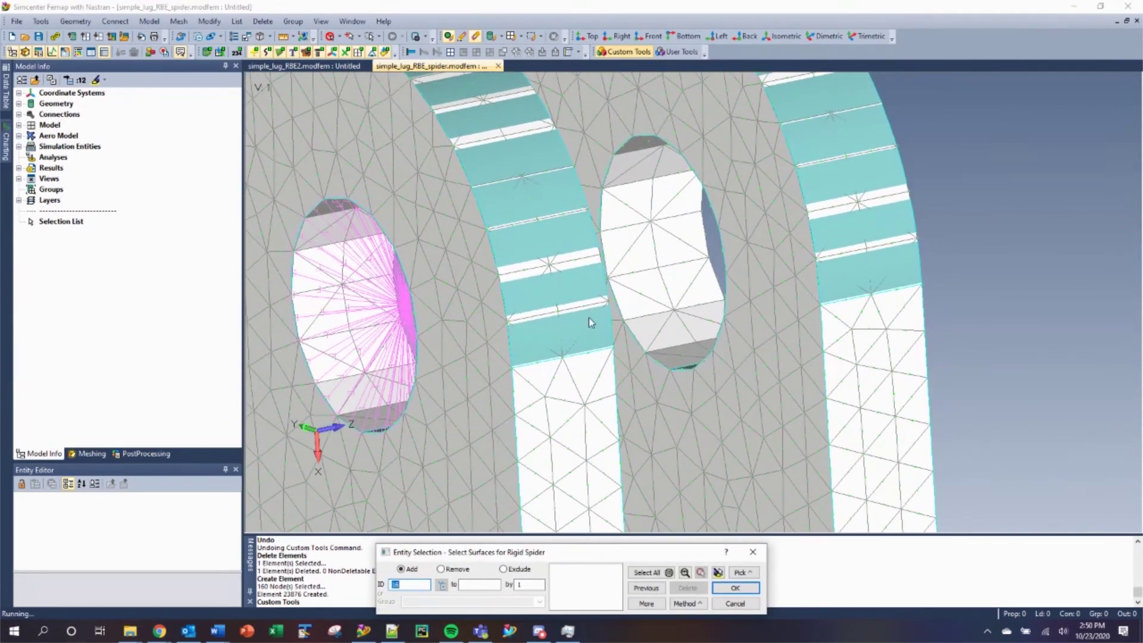
pyautogui.click(655, 262)
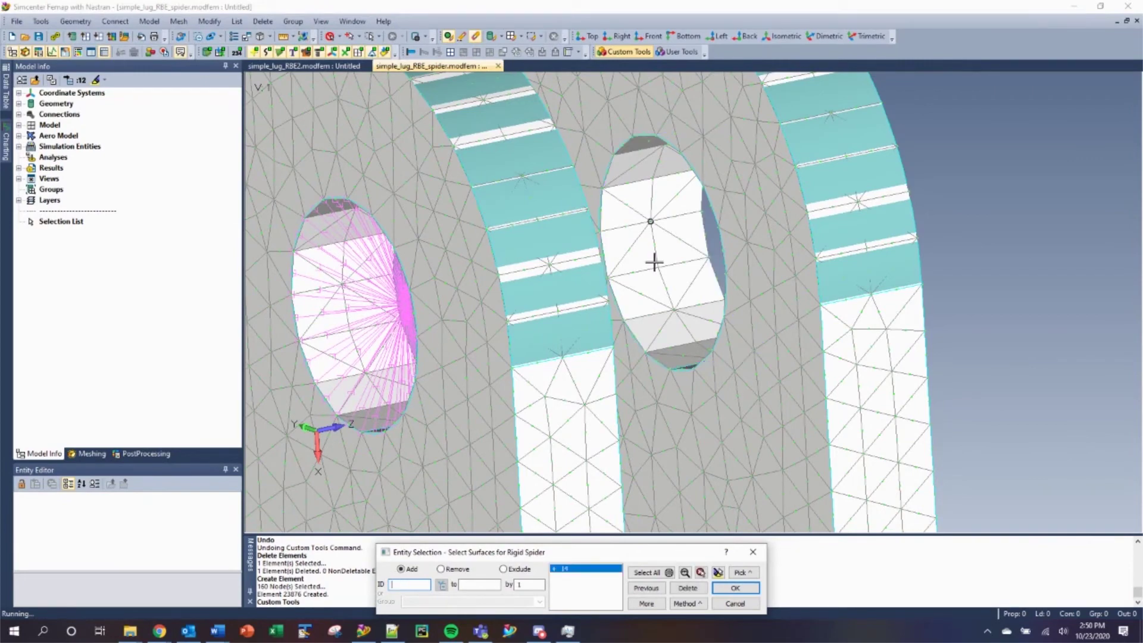
pyautogui.click(750, 294)
pyautogui.moveTo(864, 286); pyautogui.dragTo(668, 255, button='middle')
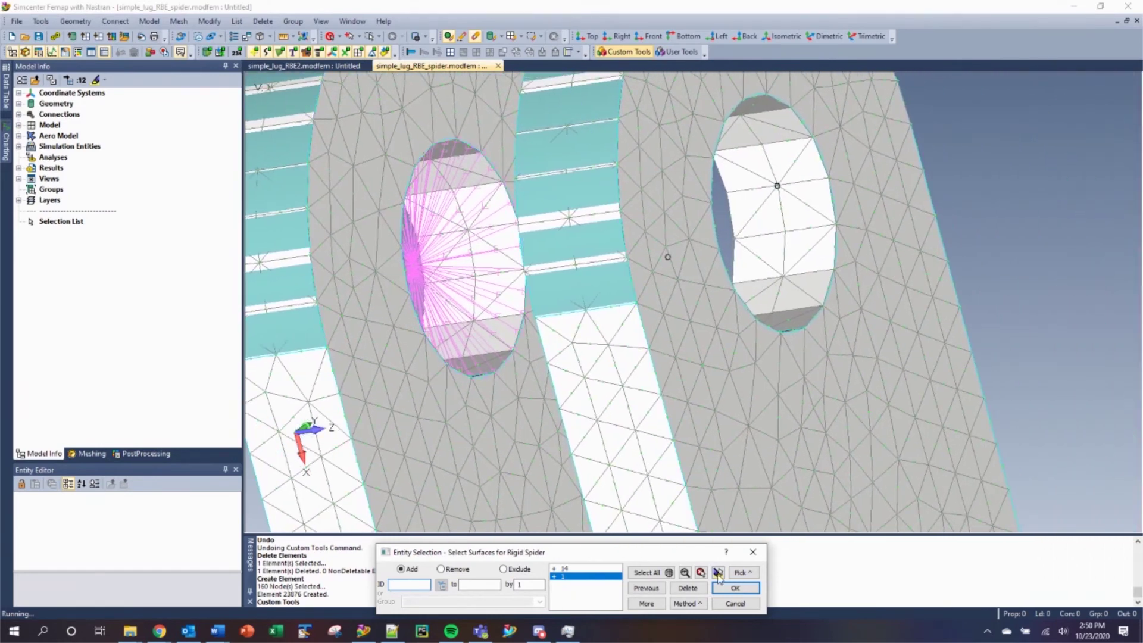
pyautogui.click(730, 588)
pyautogui.moveTo(828, 310); pyautogui.dragTo(791, 348, button='middle')
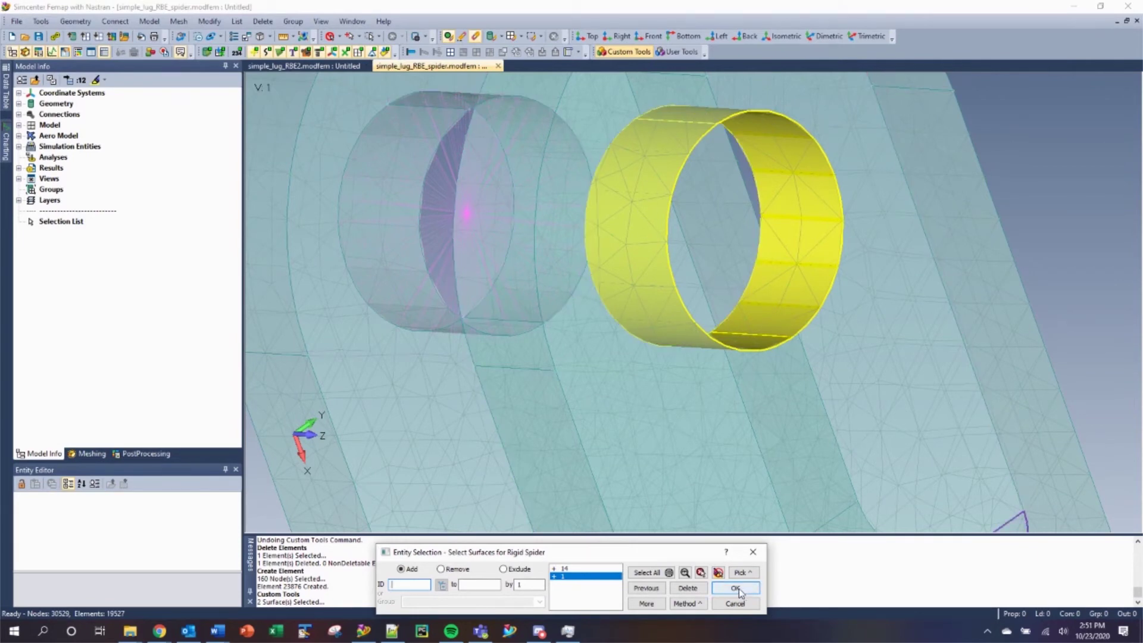
# Build the pink spider in the second hole, dismiss the extra prompt, and zoom out to both lugs
pyautogui.click(739, 589)
pyautogui.moveTo(733, 235); pyautogui.dragTo(946, 177, button='middle')
pyautogui.click(734, 603)
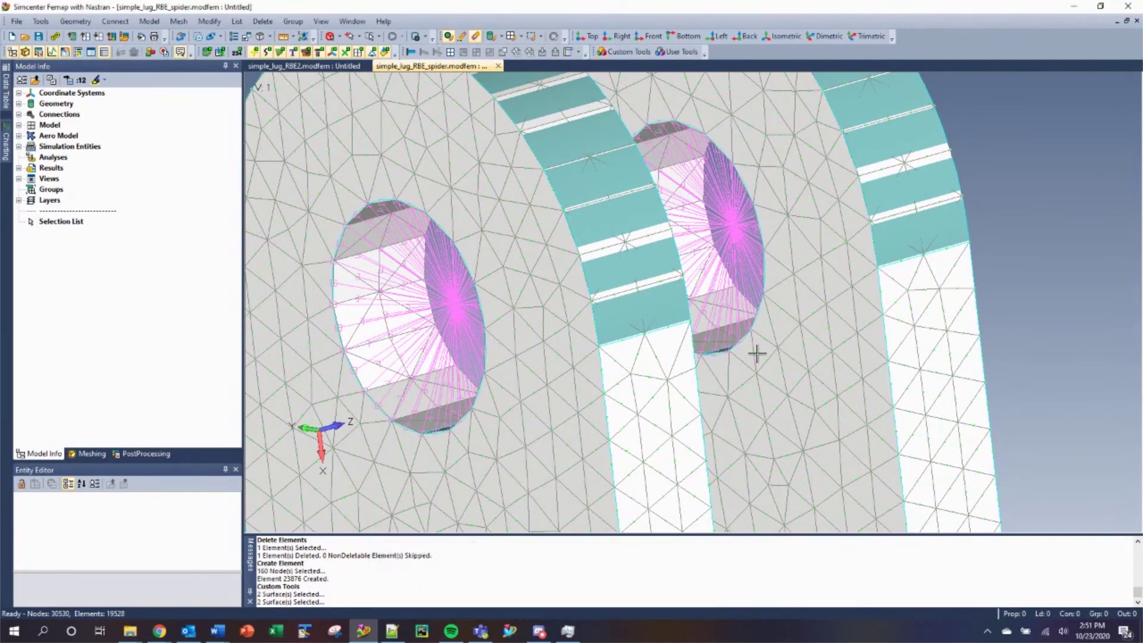
pyautogui.scroll(-5, 757, 354)
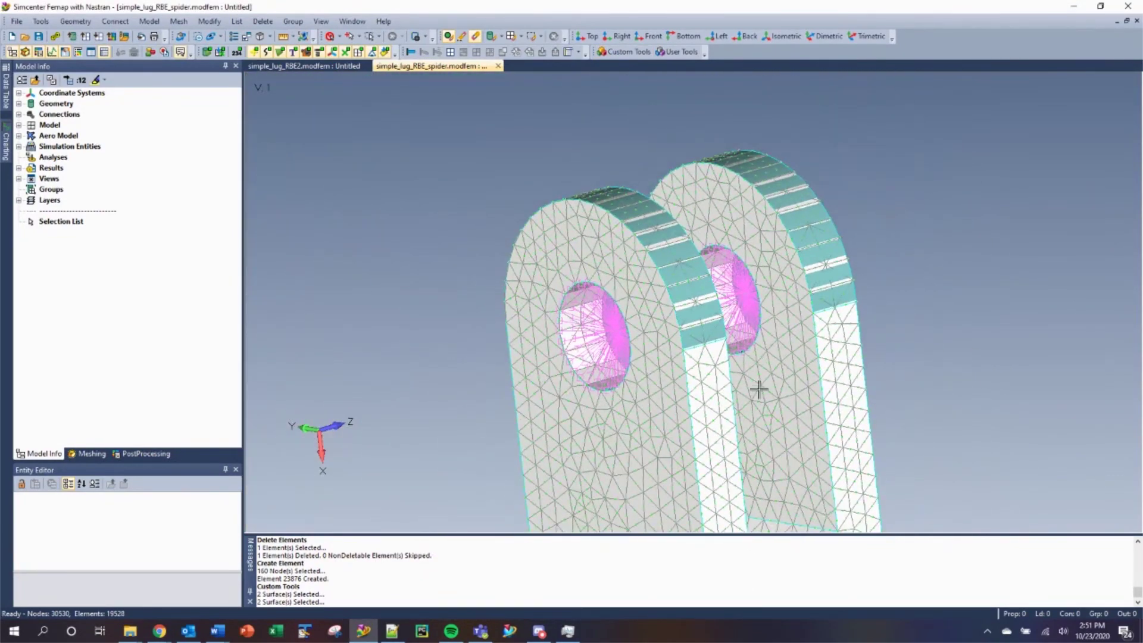